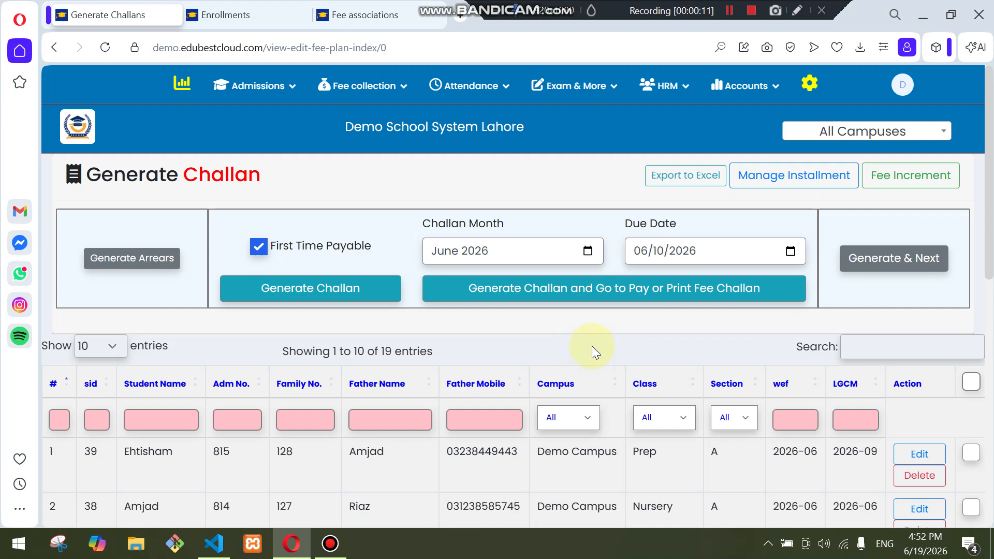
Select all listed students for challan generation and clear the selection again
{"action": "left_click_drag", "start_coordinate": [992, 137], "coordinate": [984, 373]}
{"action": "scroll", "coordinate": [983, 373], "scroll_direction": "up", "scroll_amount": 7}
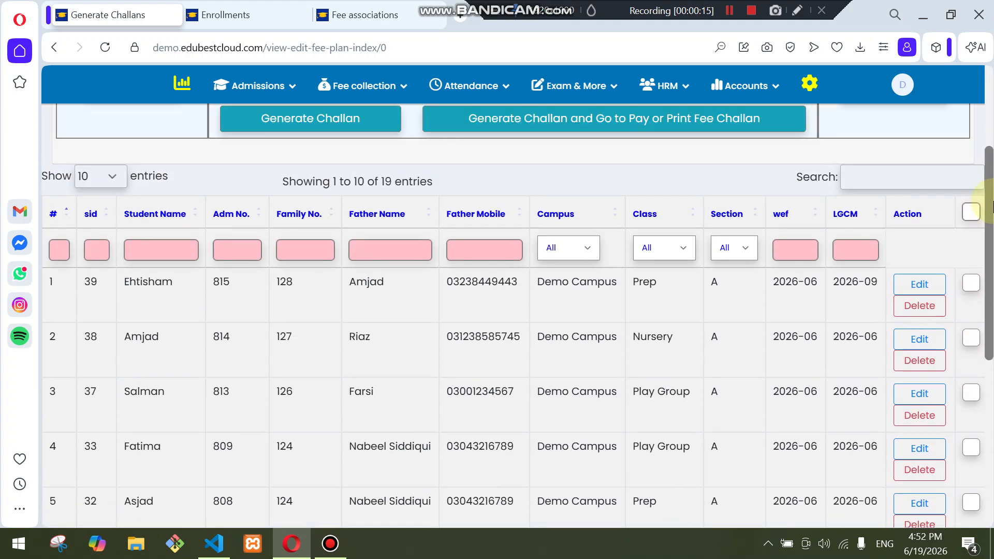
{"action": "left_click", "coordinate": [971, 265]}
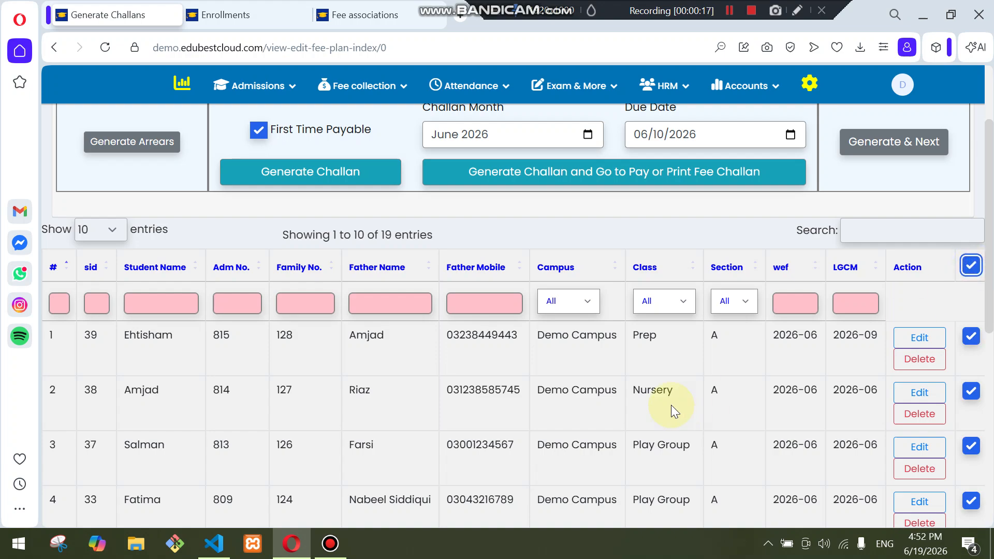
{"action": "scroll", "coordinate": [671, 405], "scroll_direction": "up", "scroll_amount": 3}
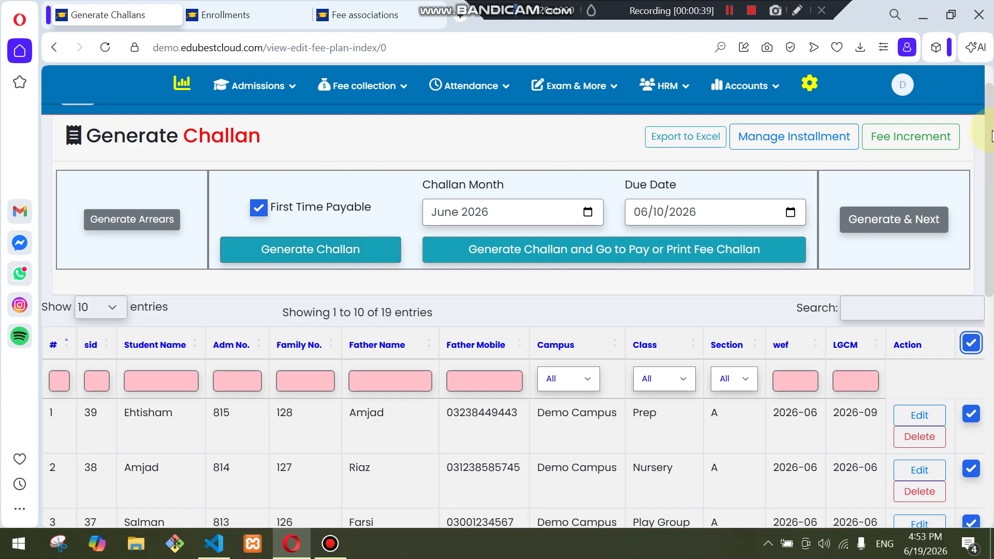
{"action": "mouse_move", "coordinate": [989, 145]}
{"action": "left_mouse_down"}
{"action": "mouse_move", "coordinate": [991, 357]}
{"action": "mouse_move", "coordinate": [991, 143]}
{"action": "left_mouse_up"}
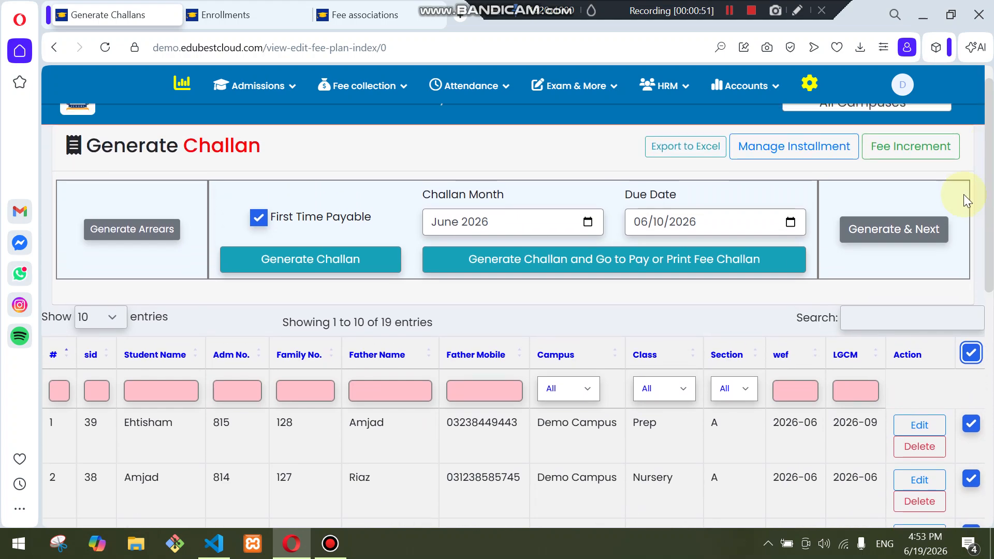
{"action": "left_click", "coordinate": [924, 287]}
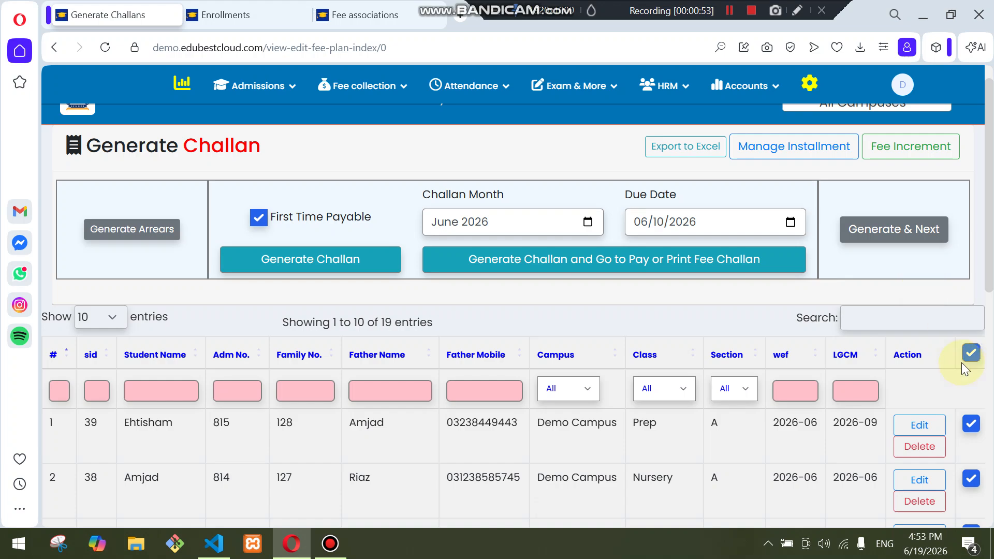
{"action": "left_click", "coordinate": [972, 353]}
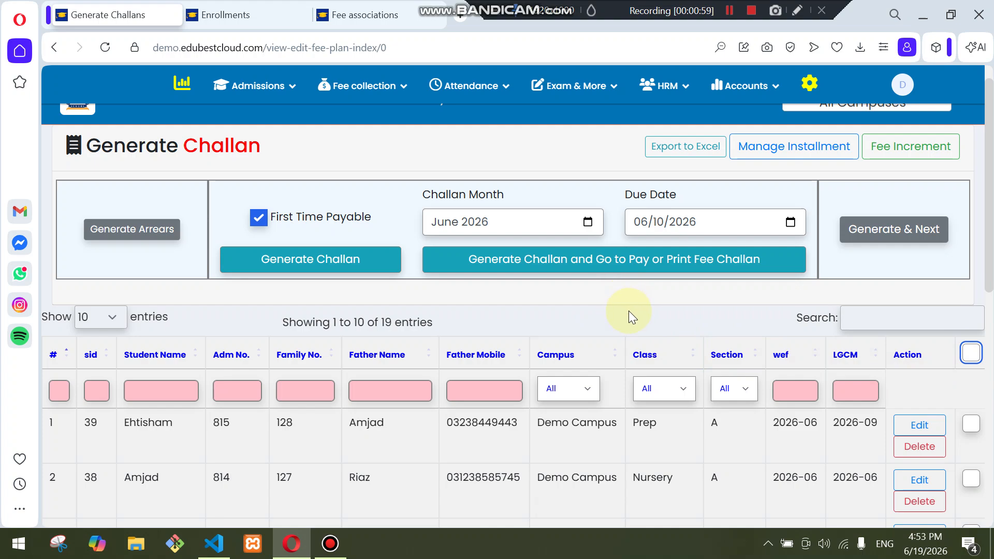
{"action": "scroll", "coordinate": [629, 310], "scroll_direction": "down", "scroll_amount": 4}
{"action": "scroll", "coordinate": [628, 313], "scroll_direction": "up", "scroll_amount": 2}
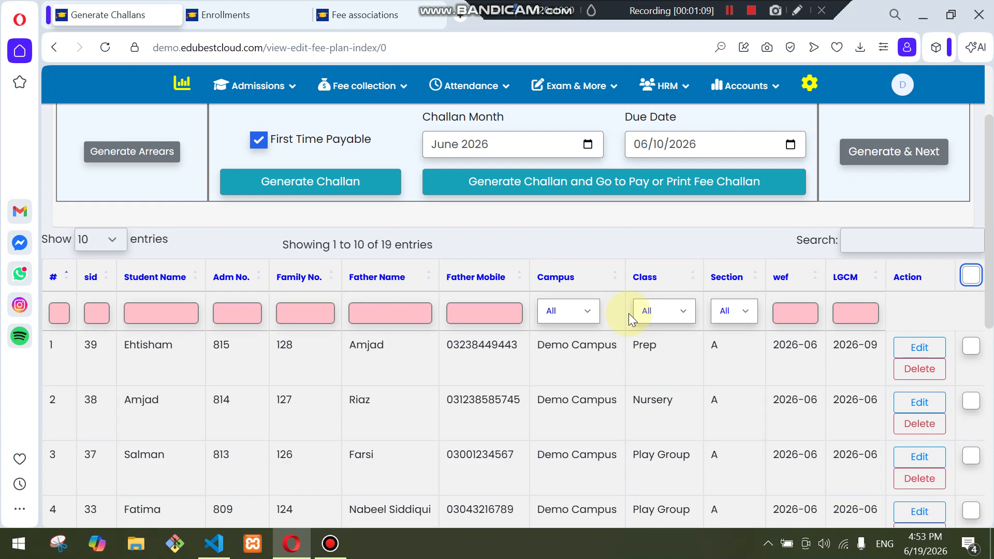
{"action": "scroll", "coordinate": [628, 313], "scroll_direction": "up", "scroll_amount": 4}
{"action": "scroll", "coordinate": [731, 343], "scroll_direction": "down", "scroll_amount": 5}
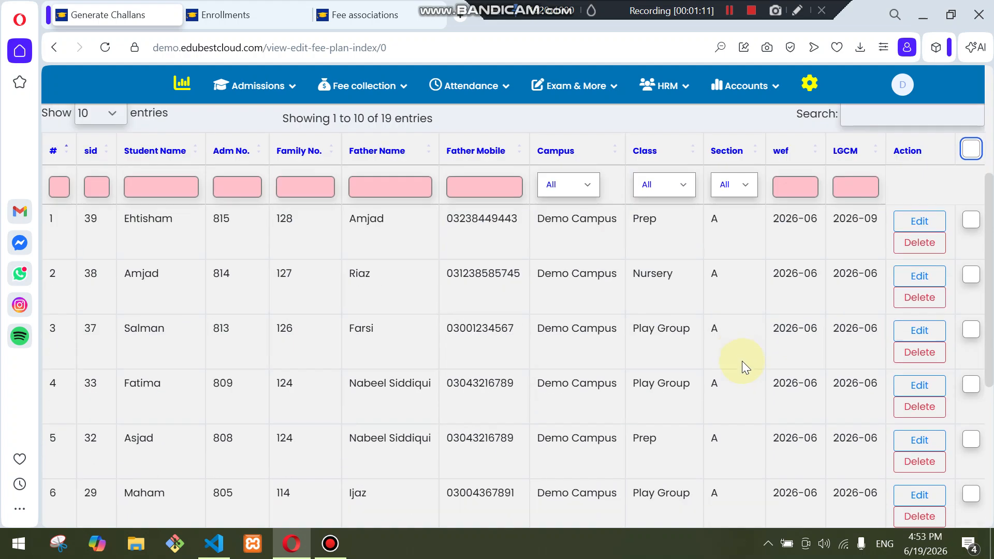
{"action": "scroll", "coordinate": [741, 361], "scroll_direction": "up", "scroll_amount": 4}
{"action": "scroll", "coordinate": [741, 360], "scroll_direction": "down", "scroll_amount": 2}
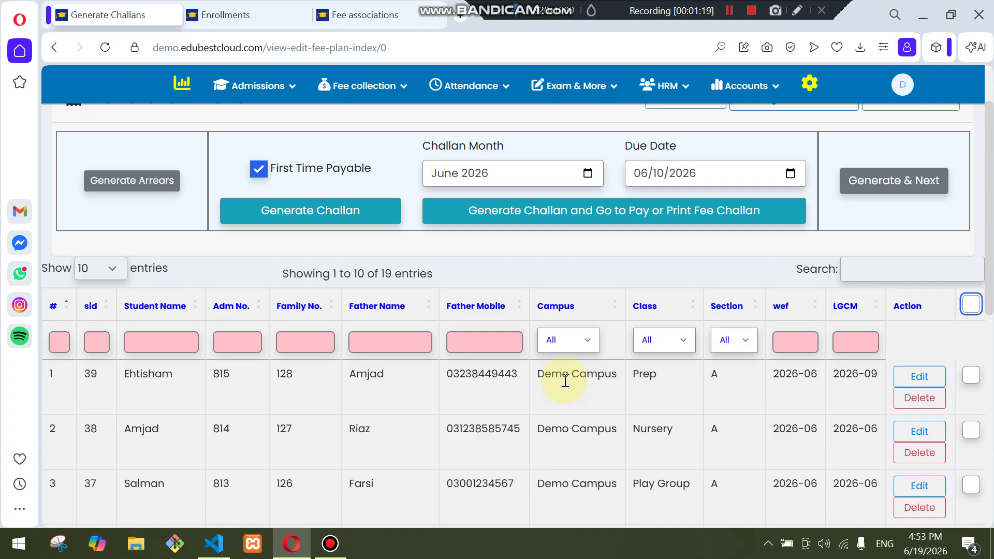
Go to the Enrollments list and open the fee plan of the fourth student, enrolled in Play Group
{"action": "mouse_move", "coordinate": [274, 112]}
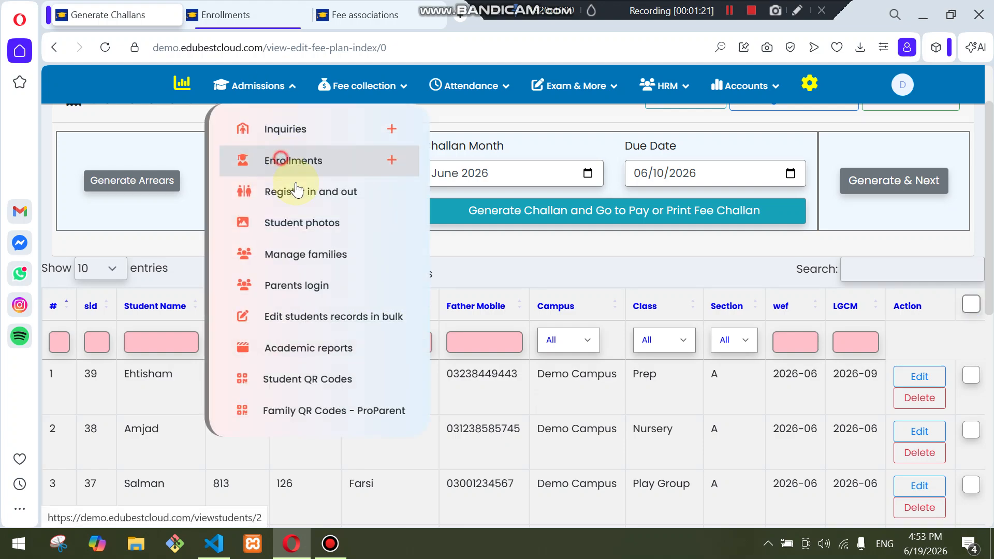
{"action": "left_click", "coordinate": [293, 188]}
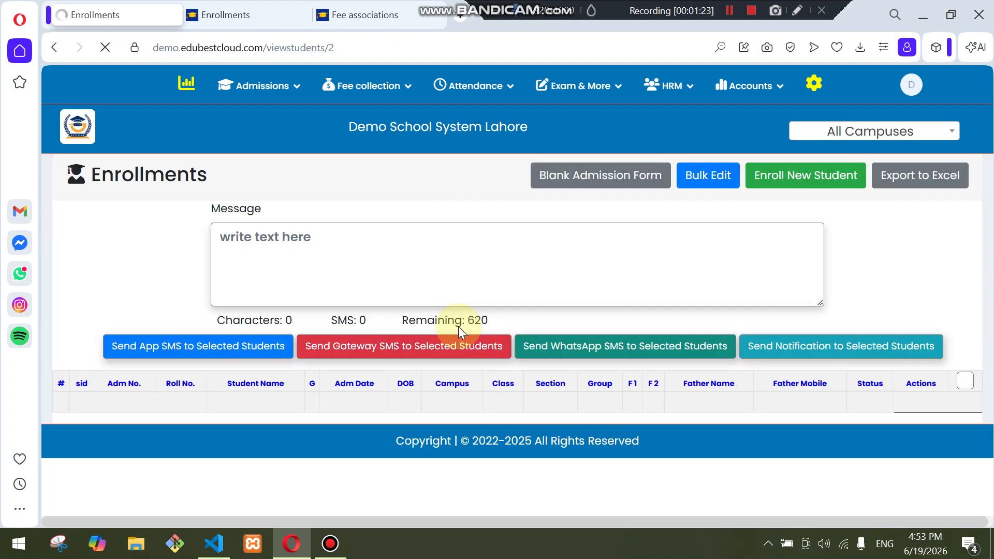
{"action": "scroll", "coordinate": [732, 343], "scroll_direction": "down", "scroll_amount": 5}
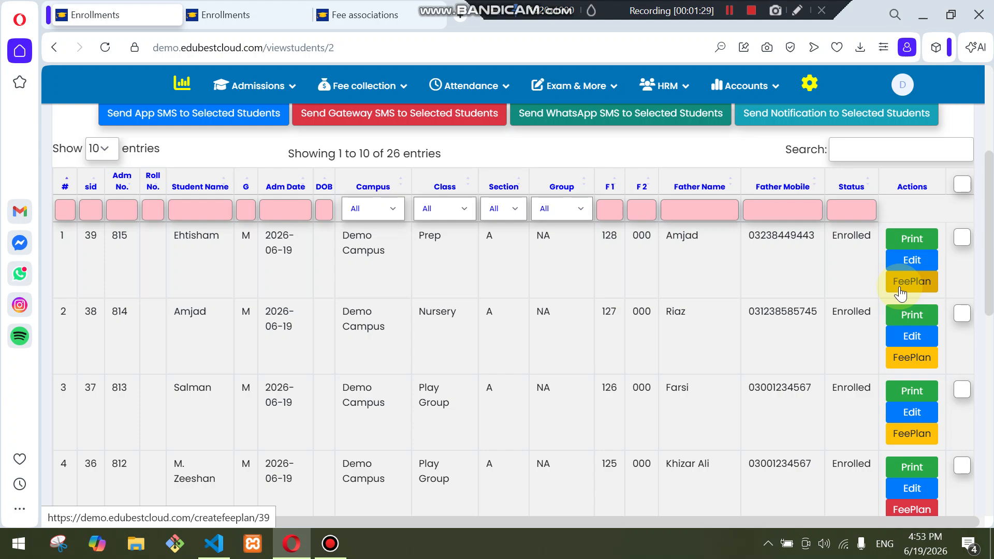
{"action": "scroll", "coordinate": [900, 292], "scroll_direction": "down", "scroll_amount": 2}
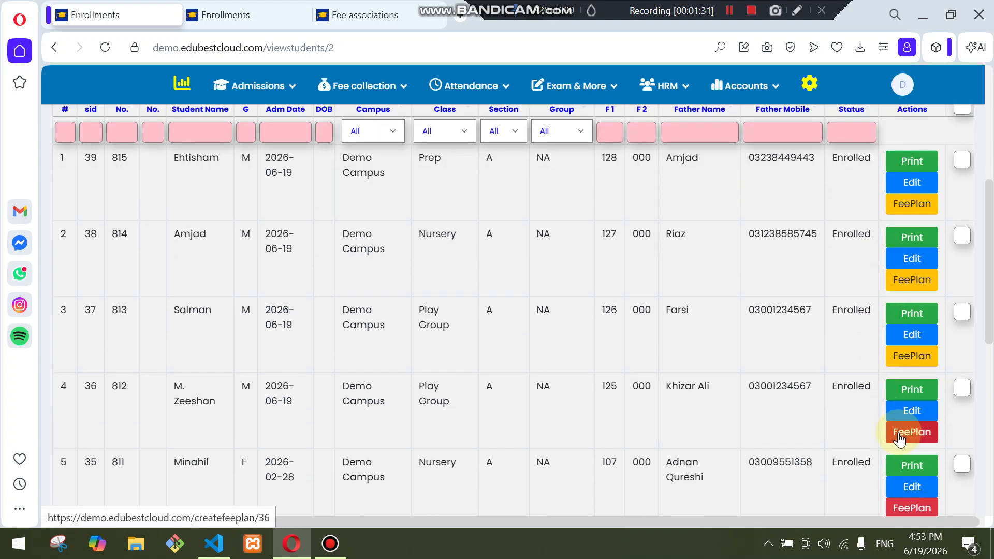
{"action": "left_click", "coordinate": [911, 439]}
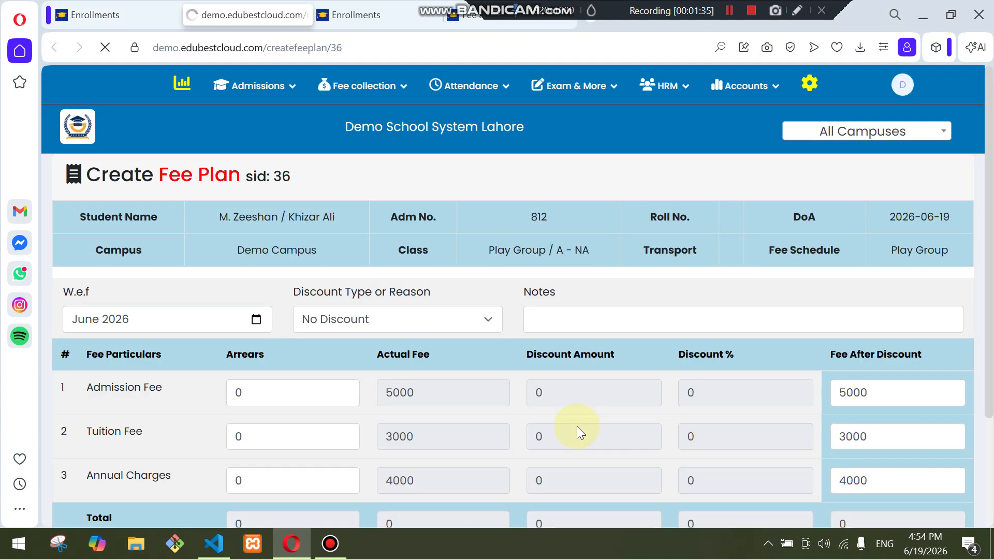
Set the Admission Fee after discount to 4000 and check its discount amount and percentage
{"action": "scroll", "coordinate": [631, 386], "scroll_direction": "down", "scroll_amount": 4}
{"action": "scroll", "coordinate": [240, 376], "scroll_direction": "up", "scroll_amount": 2}
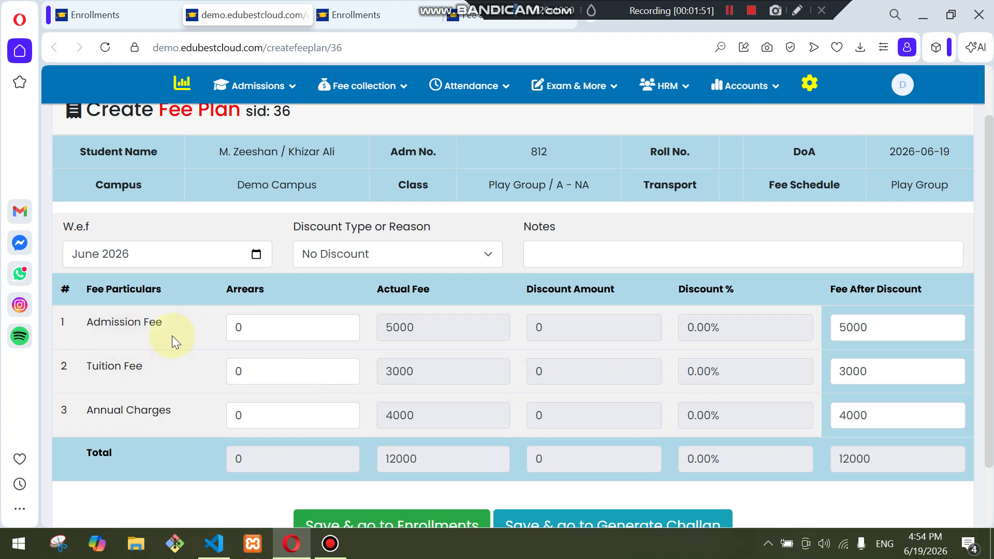
{"action": "left_click_drag", "start_coordinate": [388, 326], "coordinate": [439, 337]}
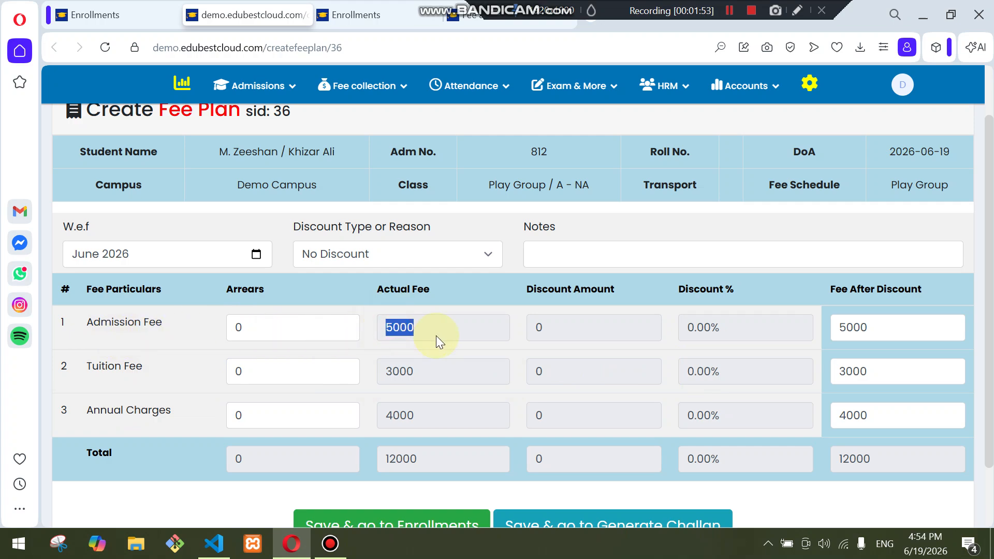
{"action": "left_click", "coordinate": [490, 343]}
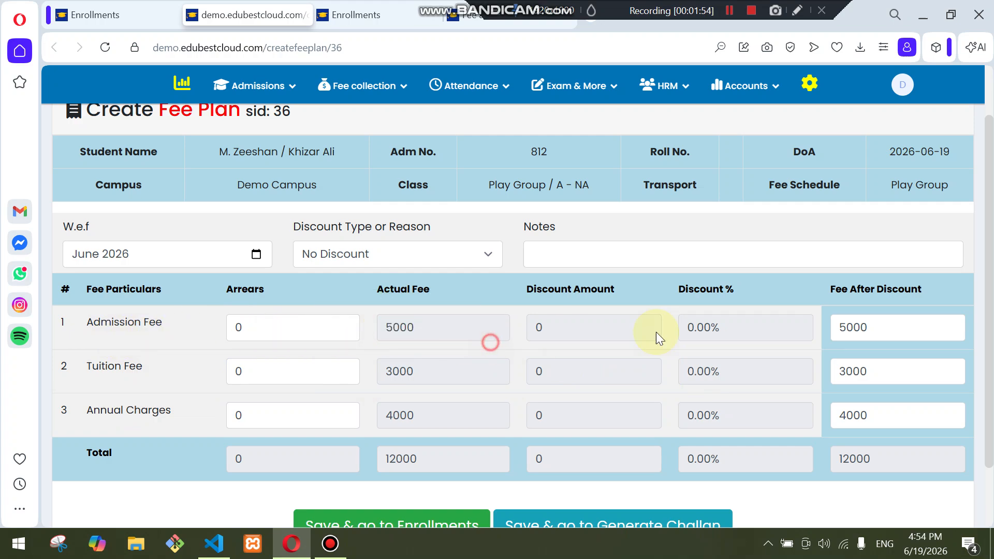
{"action": "left_click", "coordinate": [883, 332]}
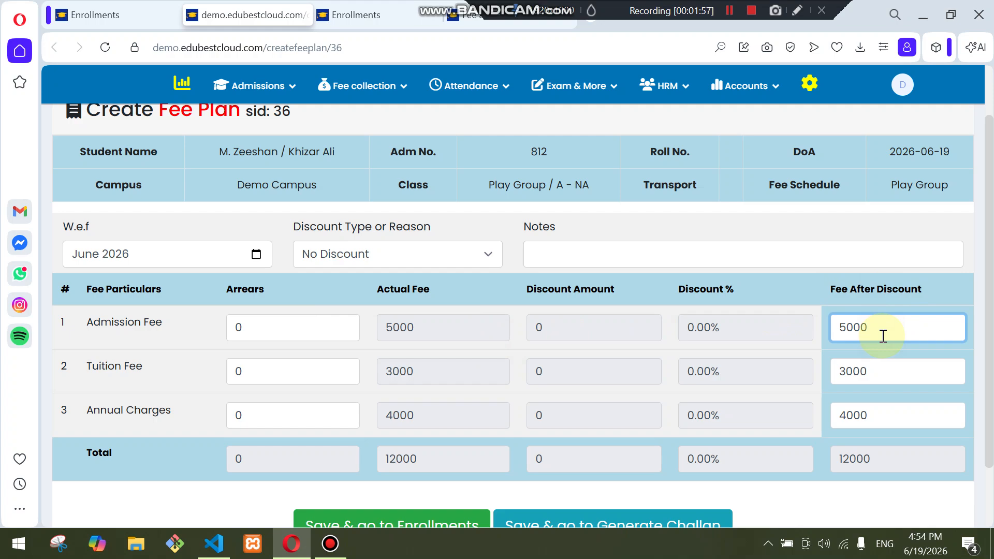
{"action": "key", "text": "BackSpace"}
{"action": "key", "text": "BackSpace"}
{"action": "key", "text": "BackSpace"}
{"action": "key", "text": "BackSpace"}
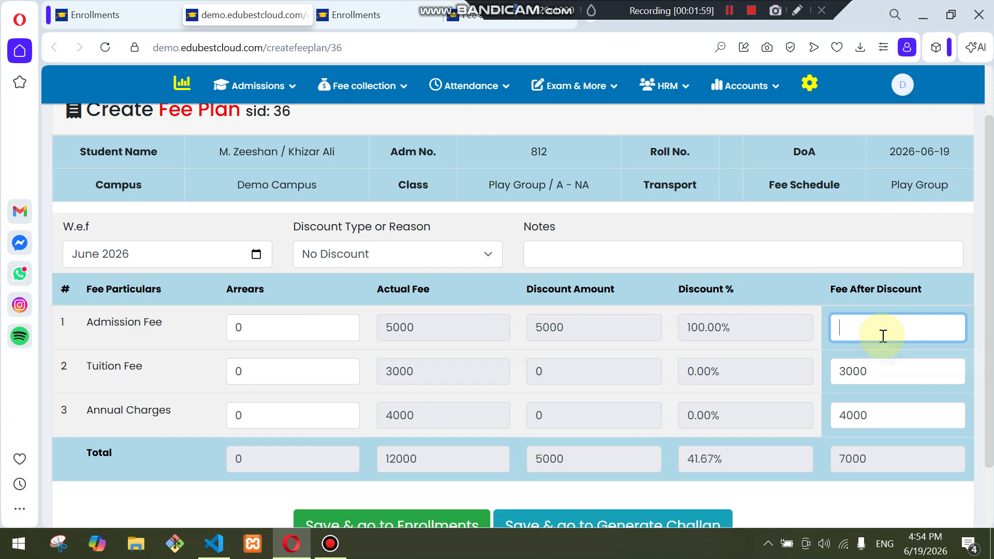
{"action": "type", "text": "4"}
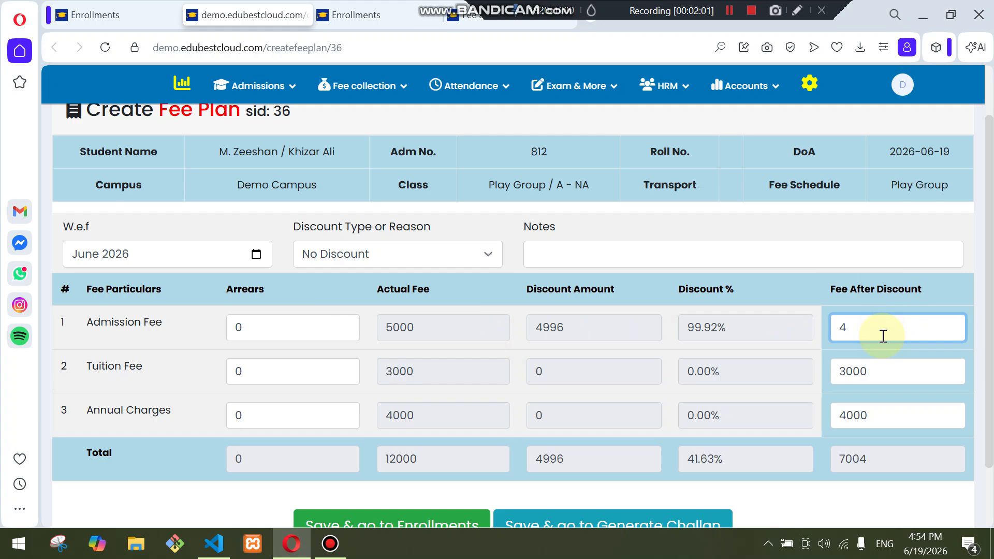
{"action": "type", "text": "000"}
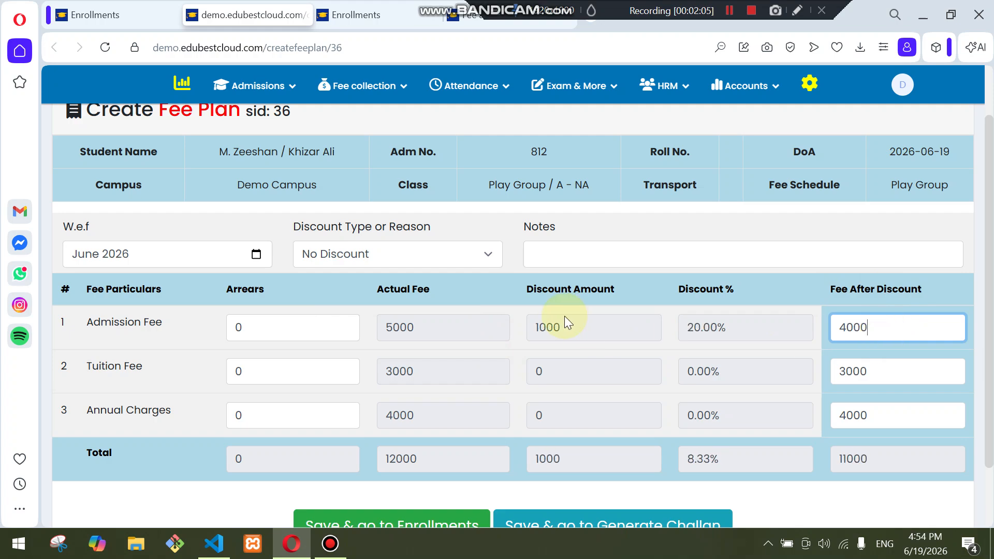
{"action": "left_click_drag", "start_coordinate": [533, 327], "coordinate": [560, 330]}
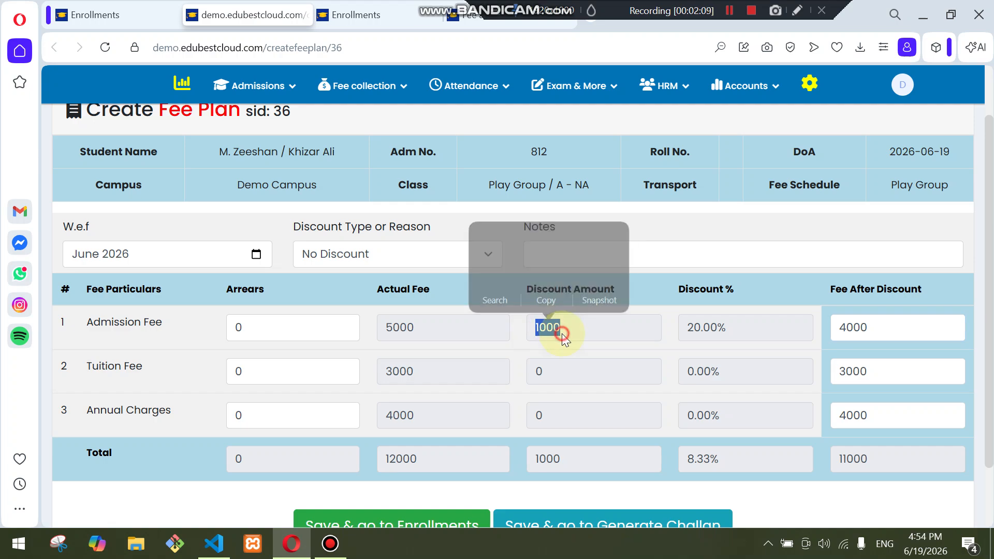
{"action": "left_click", "coordinate": [654, 336]}
{"action": "left_click_drag", "start_coordinate": [678, 334], "coordinate": [737, 334]}
{"action": "left_click", "coordinate": [738, 337]}
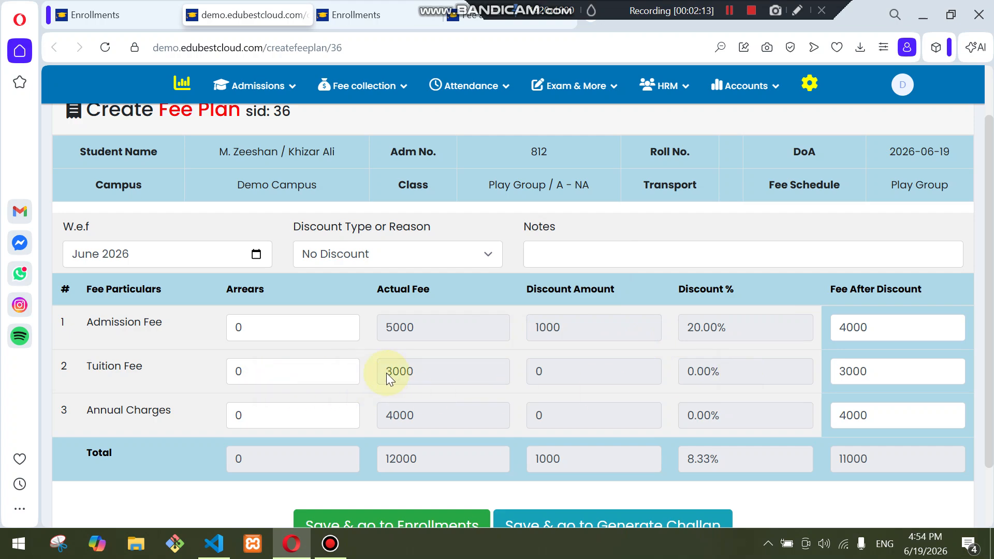
Set the Tuition Fee after discount to 2500
{"action": "left_click_drag", "start_coordinate": [386, 372], "coordinate": [436, 380]}
{"action": "left_click", "coordinate": [874, 374]}
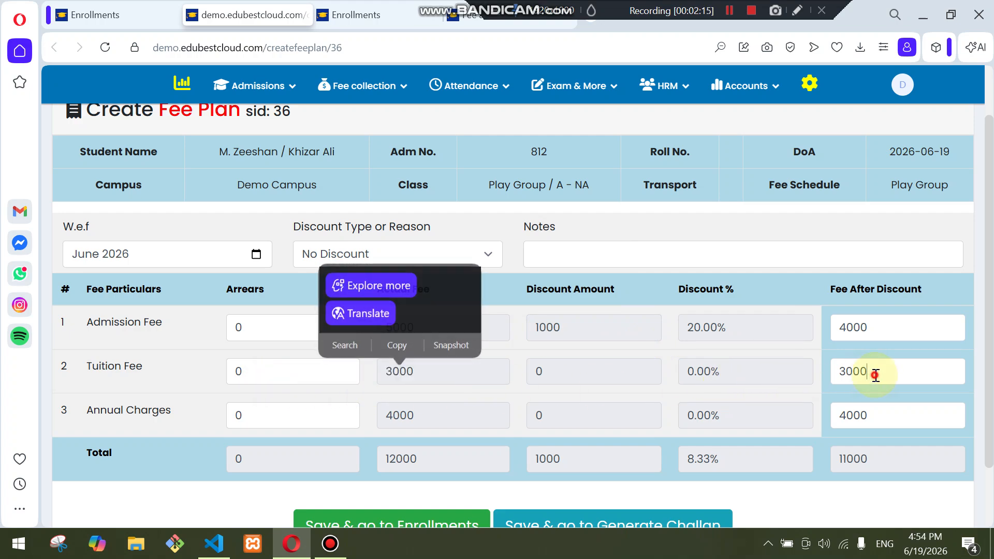
{"action": "key", "text": "BackSpace"}
{"action": "key", "text": "BackSpace"}
{"action": "key", "text": "BackSpace"}
{"action": "key", "text": "BackSpace"}
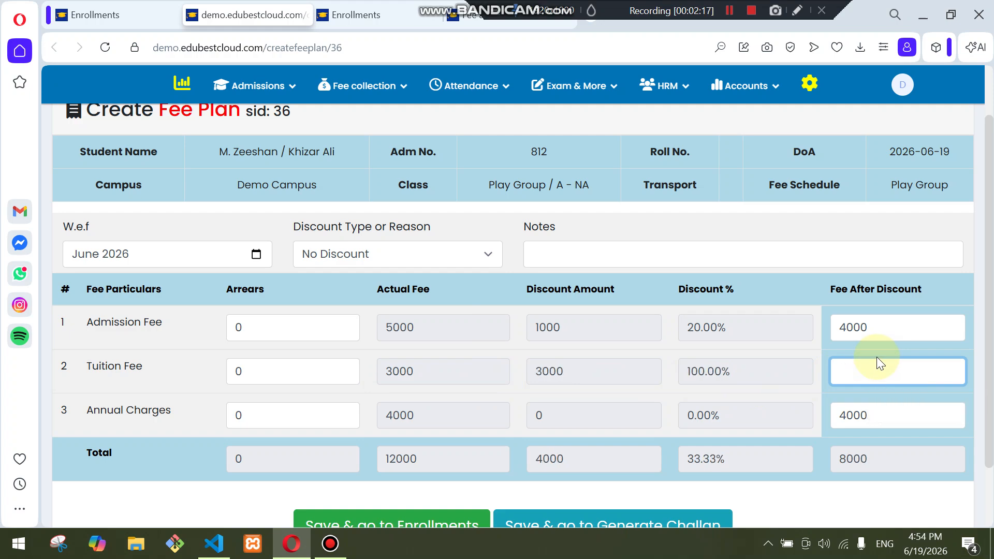
{"action": "type", "text": "2500"}
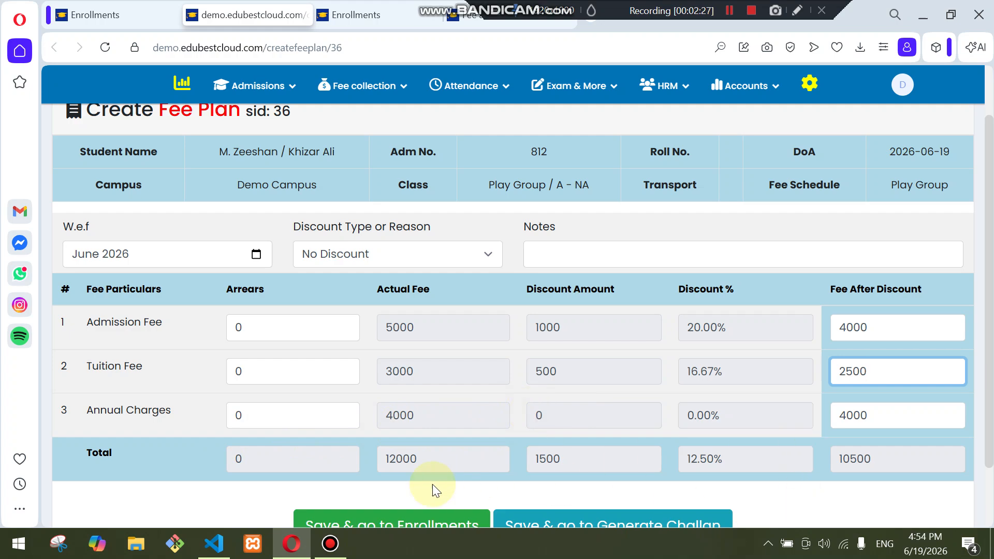
Check the fee plan's totals for actual fee, discount and fee after discount, and save the plan, continuing to challan generation
{"action": "left_click", "coordinate": [388, 465]}
{"action": "left_click_drag", "start_coordinate": [388, 465], "coordinate": [414, 464]}
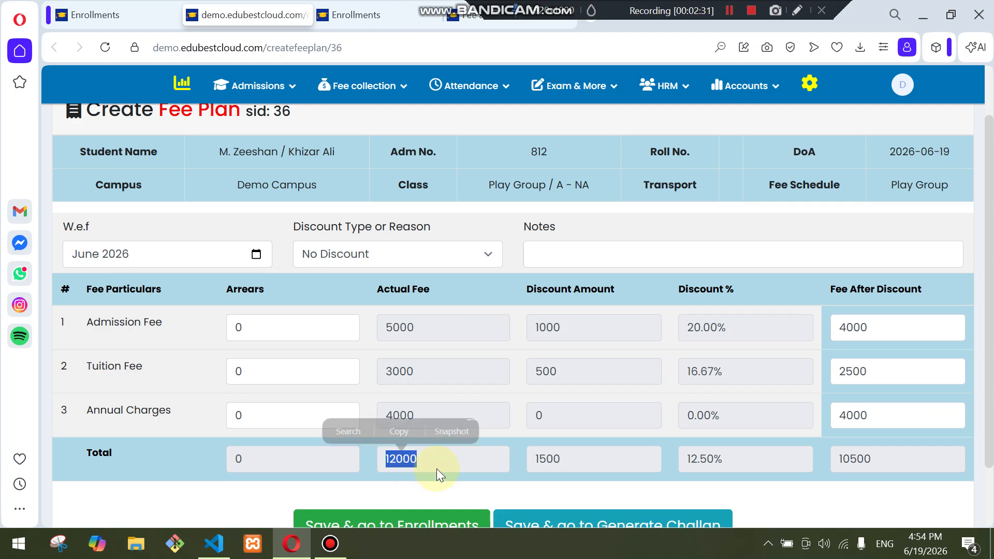
{"action": "left_click", "coordinate": [540, 464]}
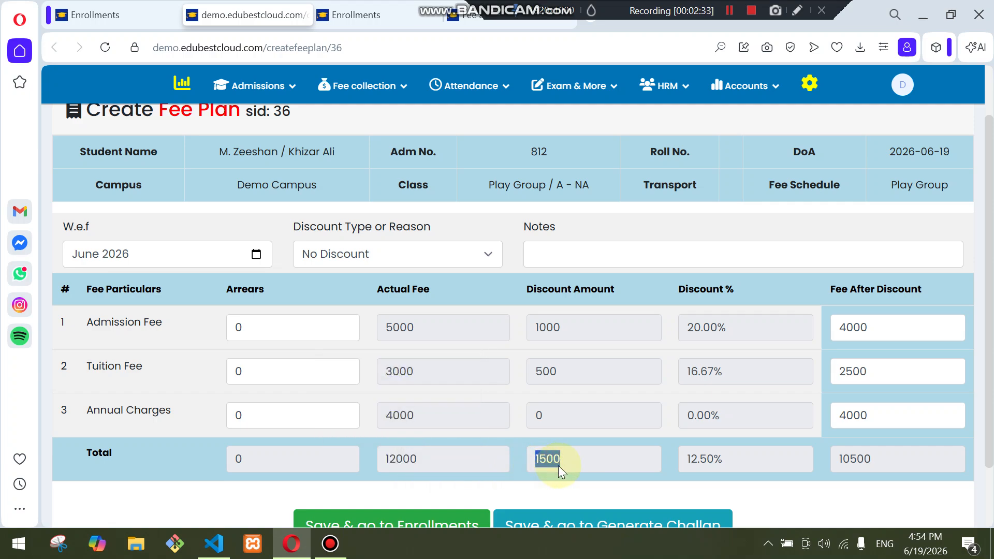
{"action": "left_click_drag", "start_coordinate": [838, 464], "coordinate": [876, 464]}
{"action": "left_click", "coordinate": [876, 465]}
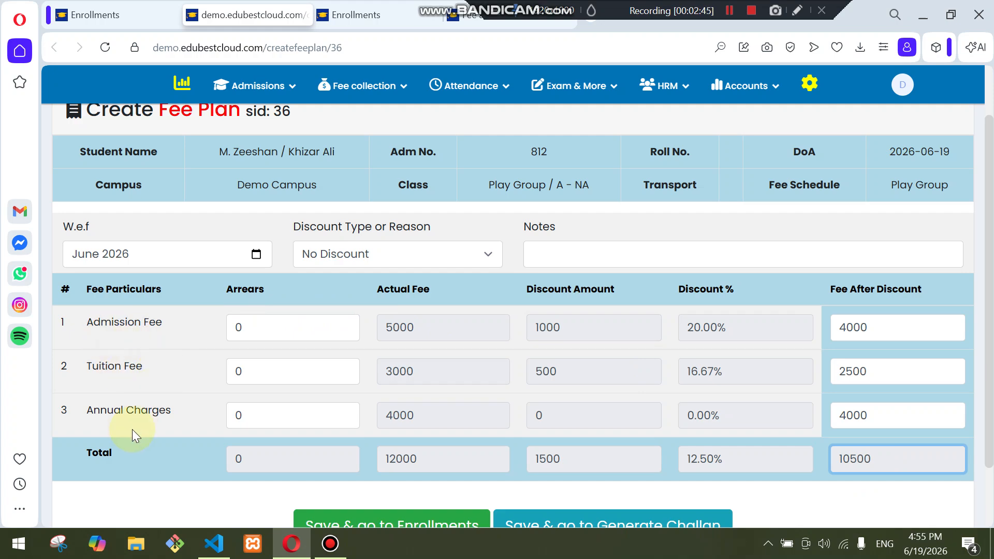
{"action": "scroll", "coordinate": [461, 393], "scroll_direction": "down", "scroll_amount": 2}
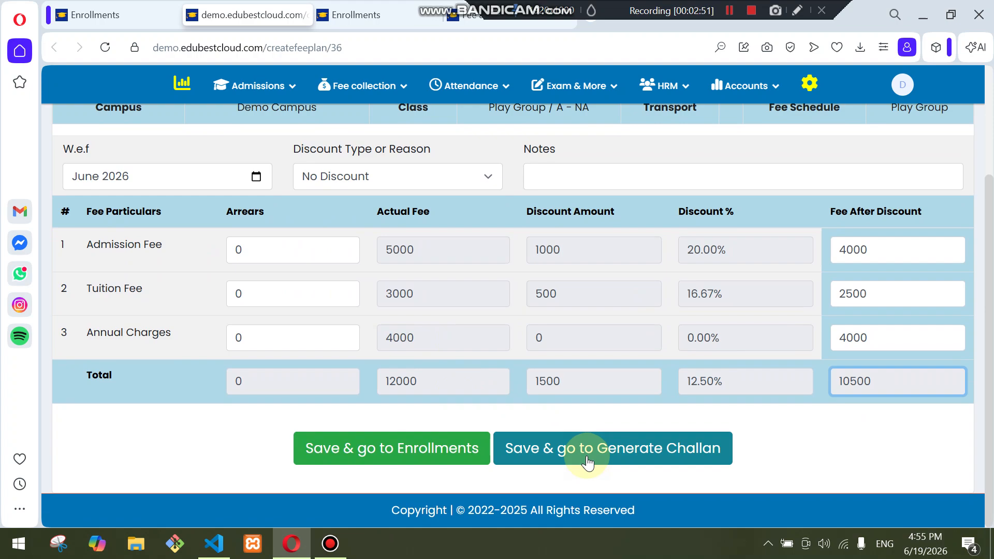
{"action": "left_click", "coordinate": [587, 457]}
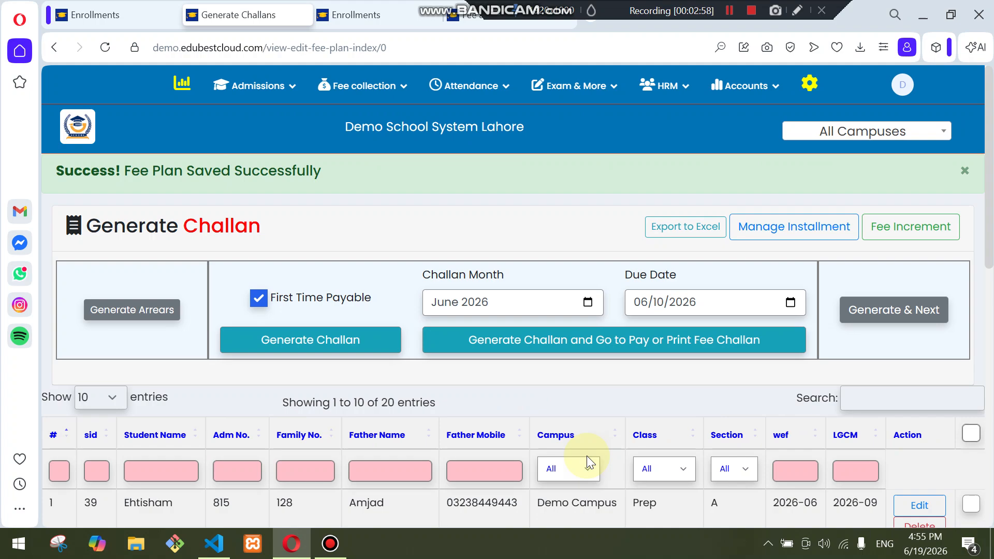
{"action": "scroll", "coordinate": [579, 383], "scroll_direction": "down", "scroll_amount": 3}
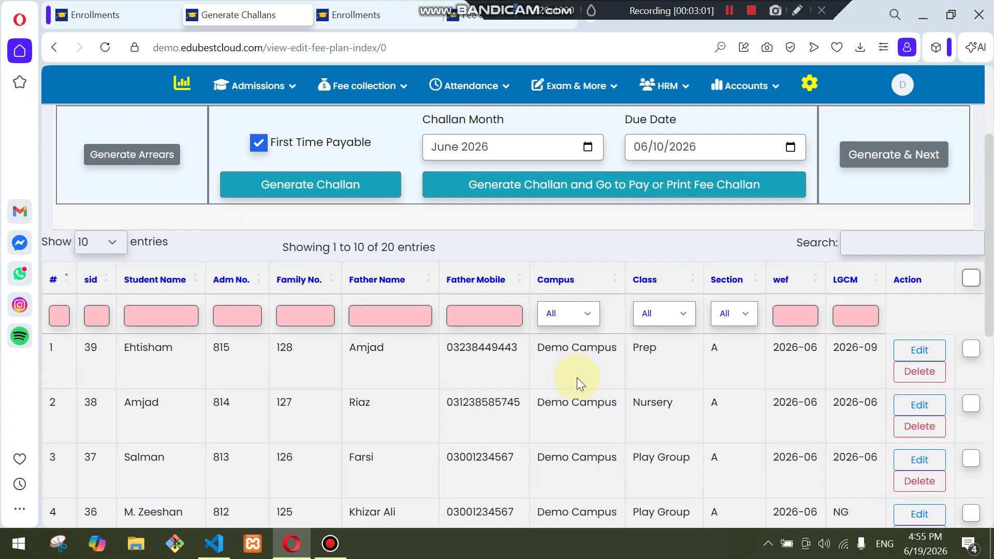
{"action": "scroll", "coordinate": [576, 377], "scroll_direction": "up", "scroll_amount": 3}
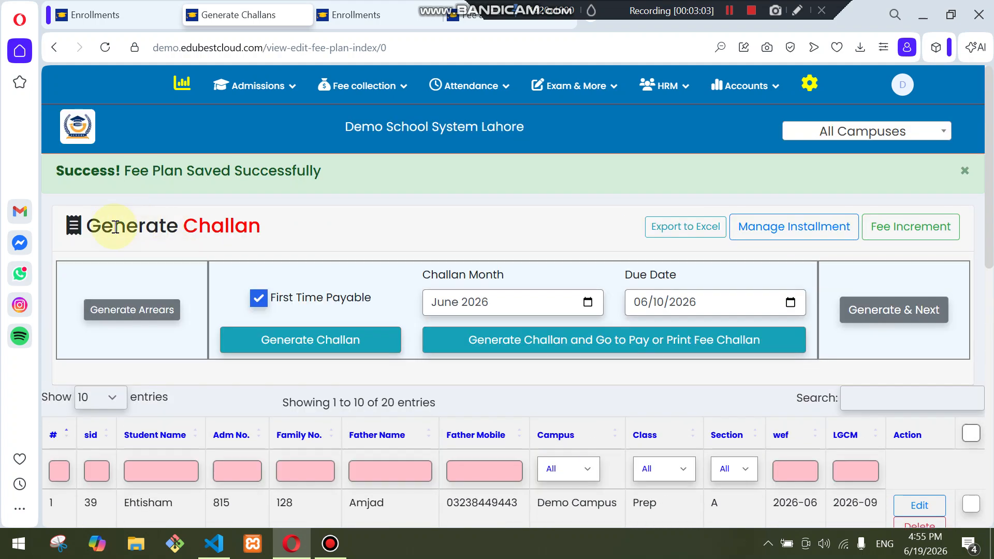
Open the Enrollments list and check the total number of enrolled students
{"action": "left_click", "coordinate": [254, 86]}
{"action": "left_click", "coordinate": [262, 155]}
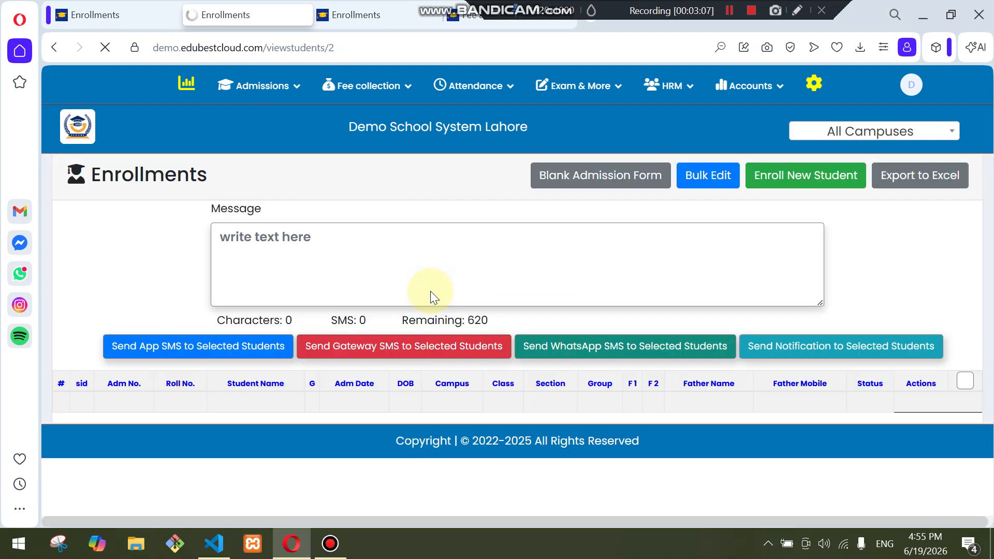
{"action": "scroll", "coordinate": [422, 290], "scroll_direction": "down", "scroll_amount": 3}
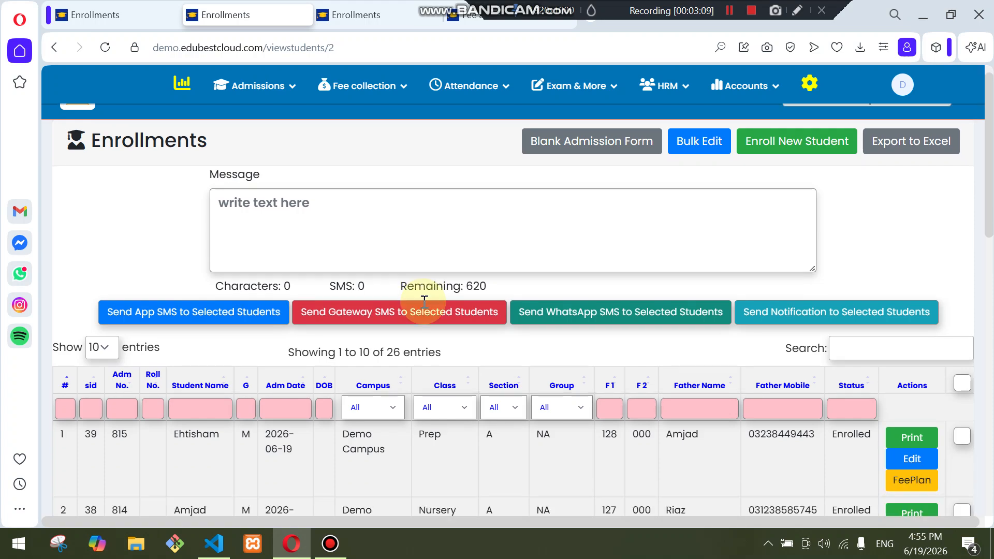
{"action": "left_click_drag", "start_coordinate": [387, 231], "coordinate": [418, 236]}
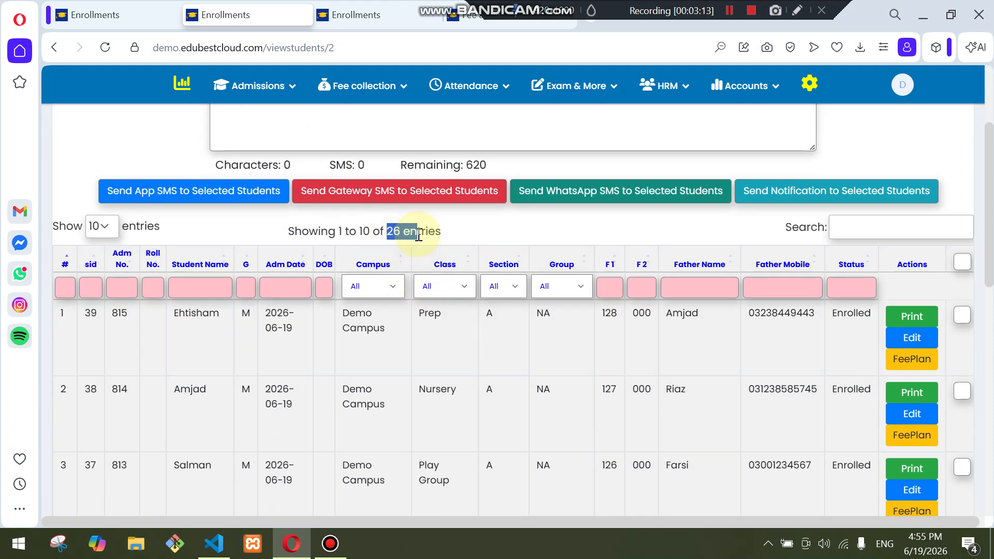
{"action": "left_click", "coordinate": [171, 154]}
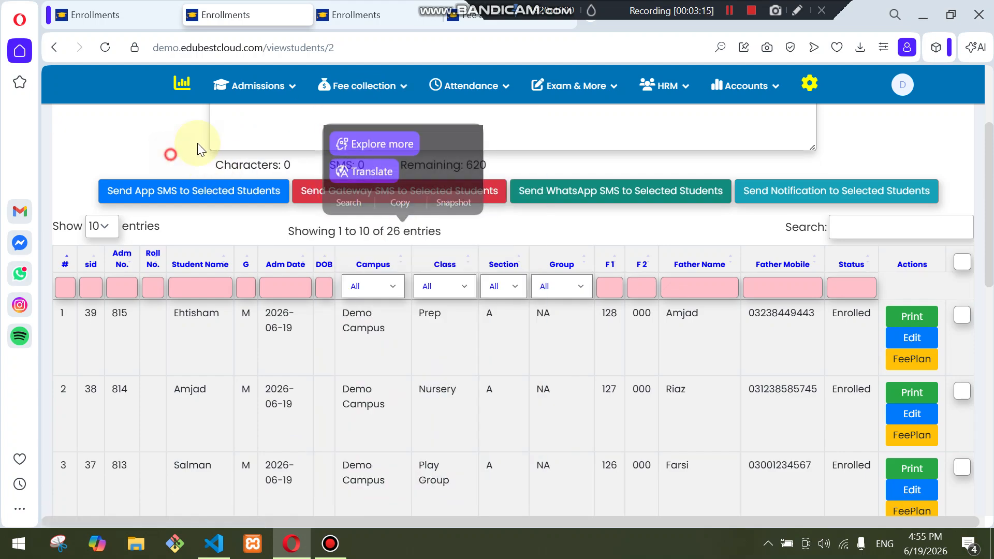
Open the Generate Challan page, check its total number of entries and look through the listed students
{"action": "mouse_move", "coordinate": [362, 85]}
{"action": "left_click", "coordinate": [365, 126]}
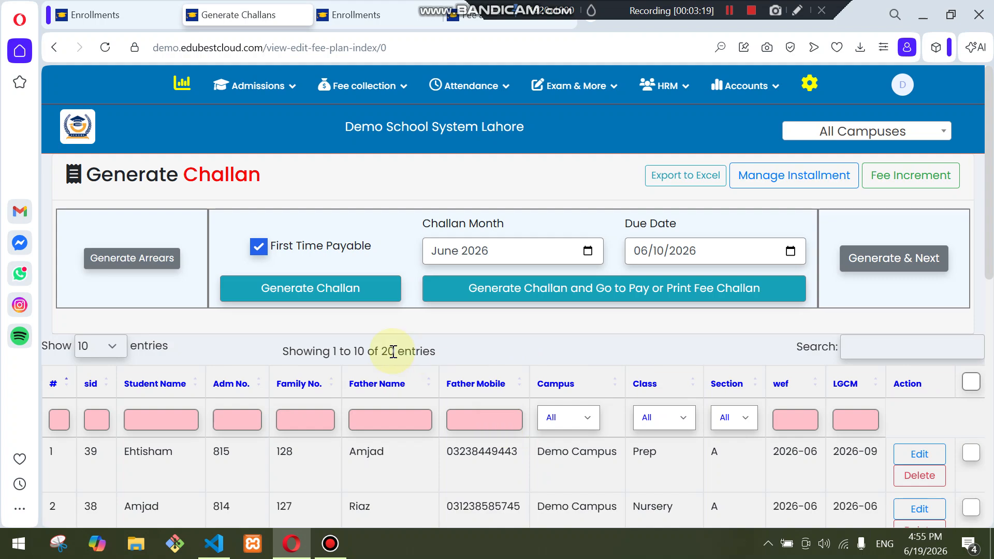
{"action": "left_click_drag", "start_coordinate": [381, 352], "coordinate": [429, 351]}
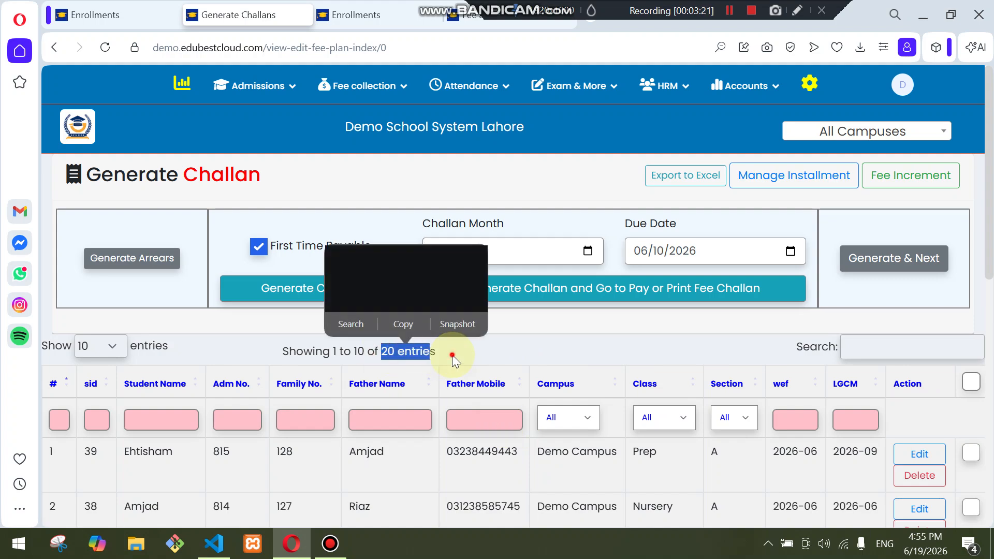
{"action": "left_click", "coordinate": [453, 356]}
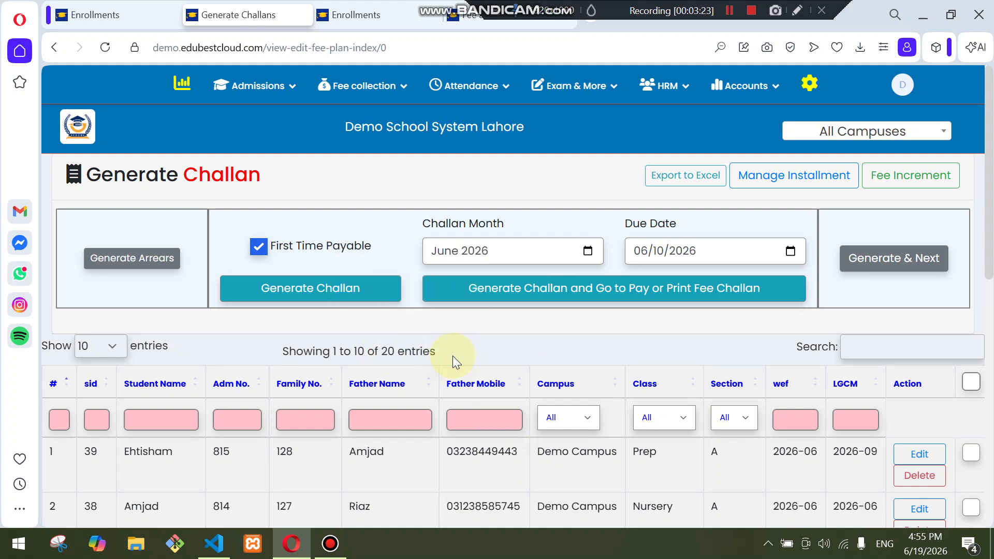
{"action": "scroll", "coordinate": [454, 363], "scroll_direction": "down", "scroll_amount": 10}
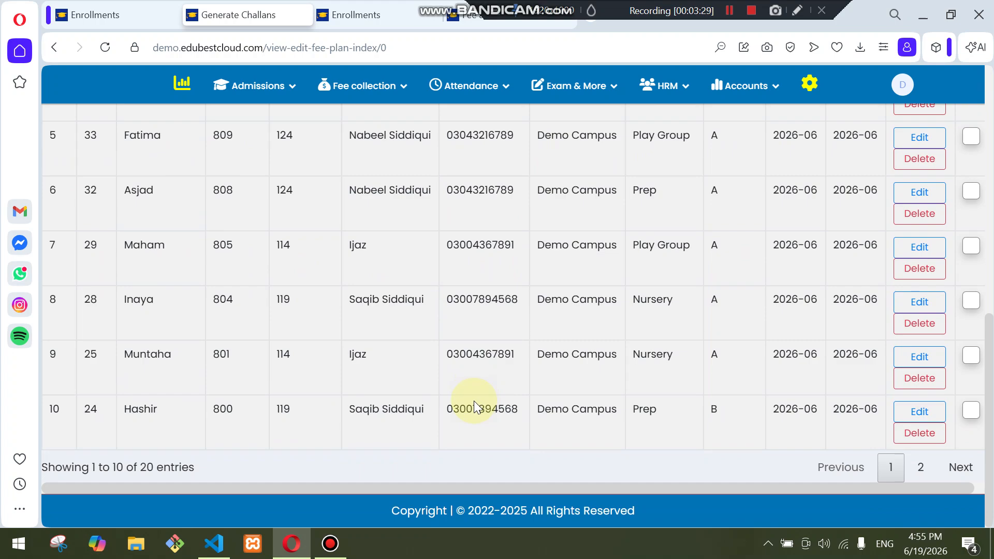
{"action": "scroll", "coordinate": [474, 400], "scroll_direction": "up", "scroll_amount": 9}
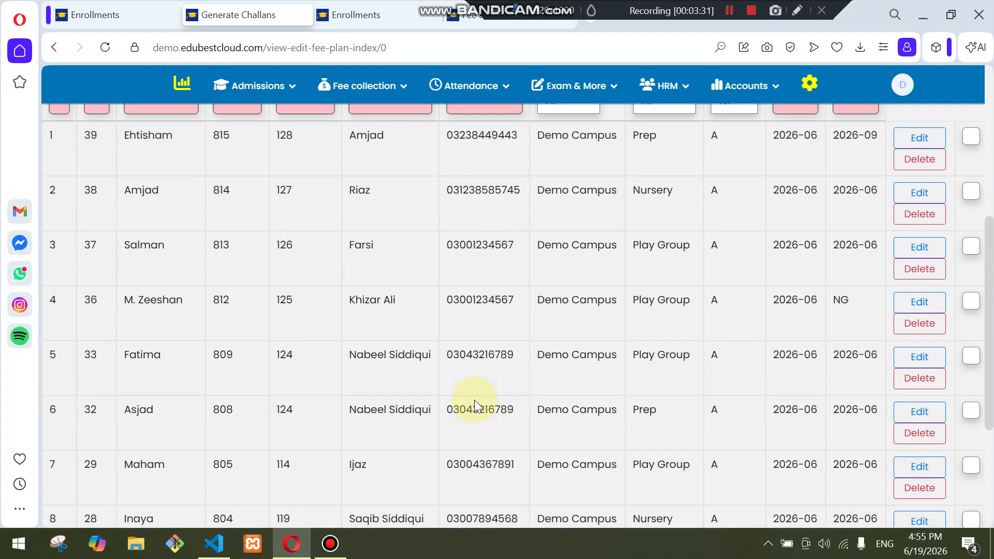
{"action": "scroll", "coordinate": [476, 401], "scroll_direction": "up", "scroll_amount": 1}
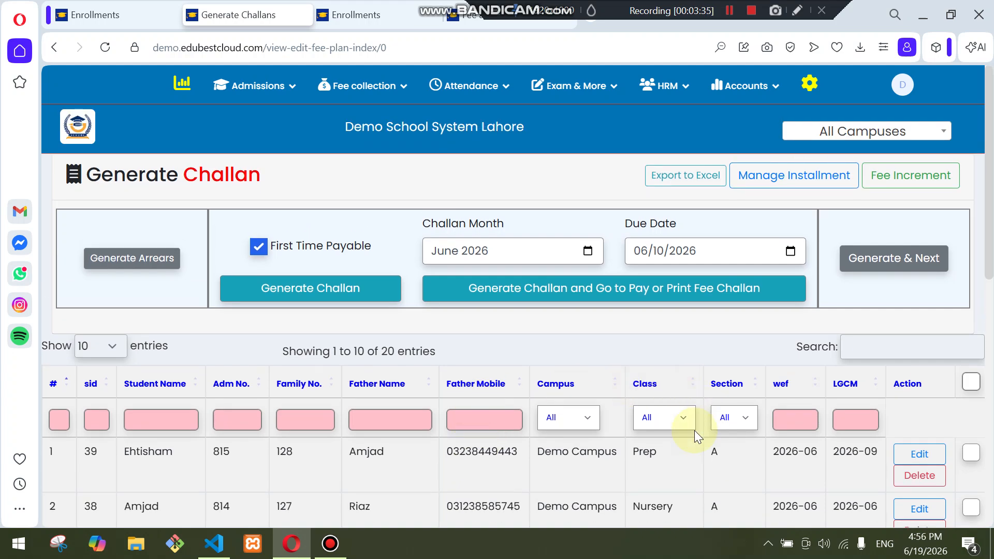
Select all students in the challan list and clear the selection again
{"action": "left_click", "coordinate": [971, 381]}
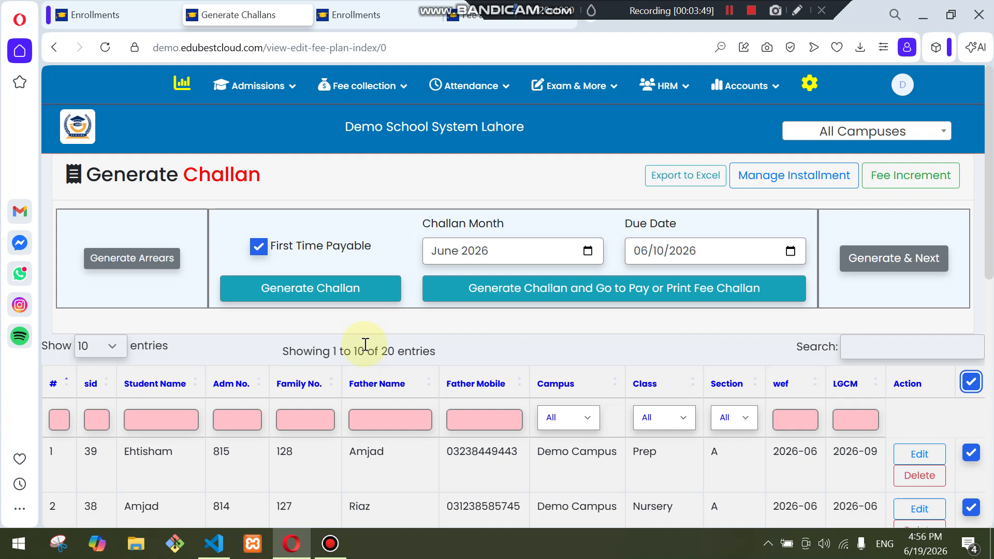
{"action": "left_click", "coordinate": [971, 381]}
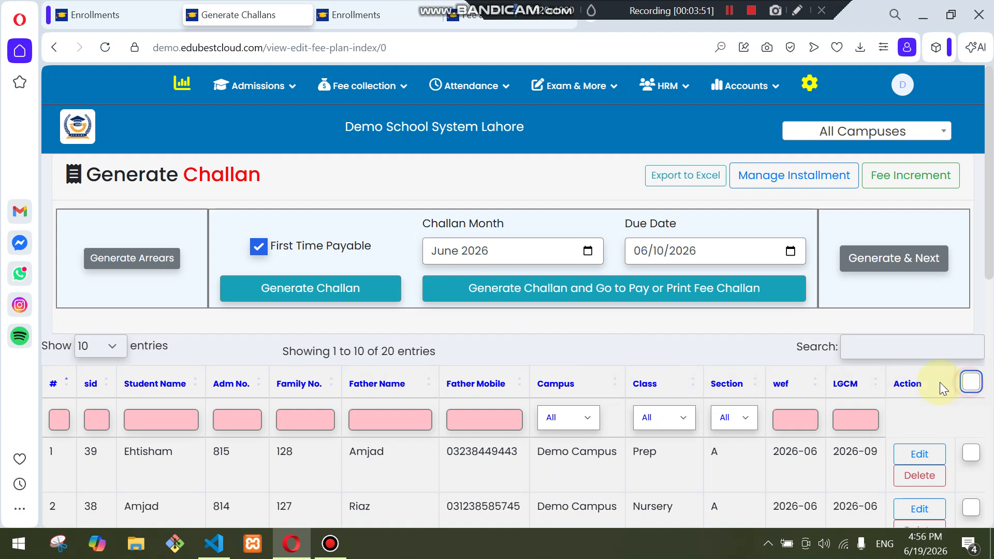
{"action": "left_click", "coordinate": [728, 11]}
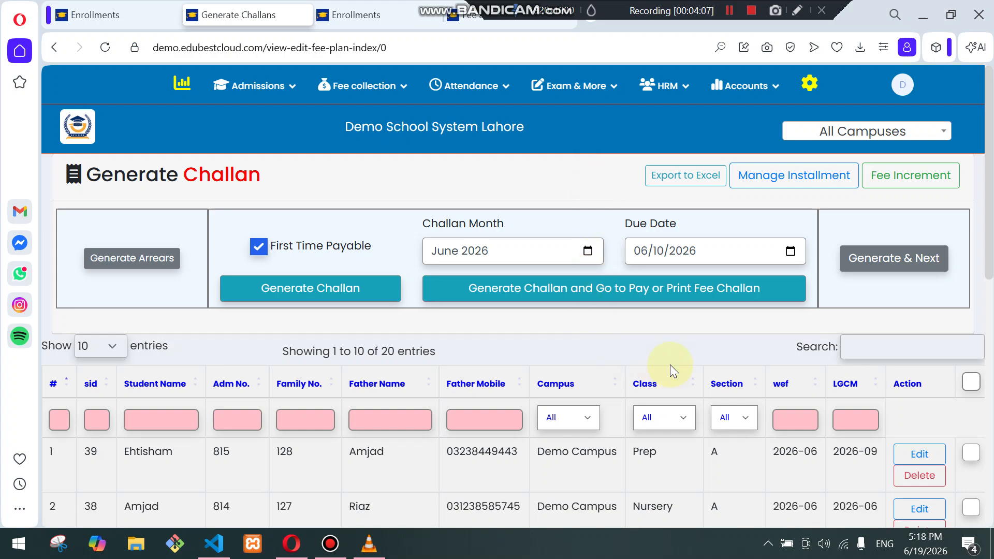
Review the fee plan records in the challan list, including their class, wef and LGCM values
{"action": "scroll", "coordinate": [668, 355], "scroll_direction": "down", "scroll_amount": 10}
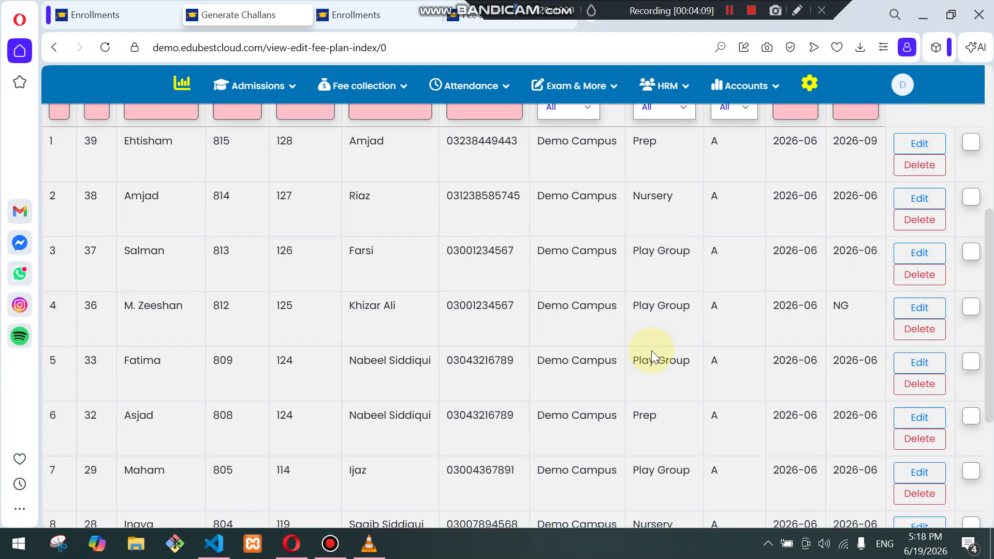
{"action": "scroll", "coordinate": [647, 352], "scroll_direction": "up", "scroll_amount": 10}
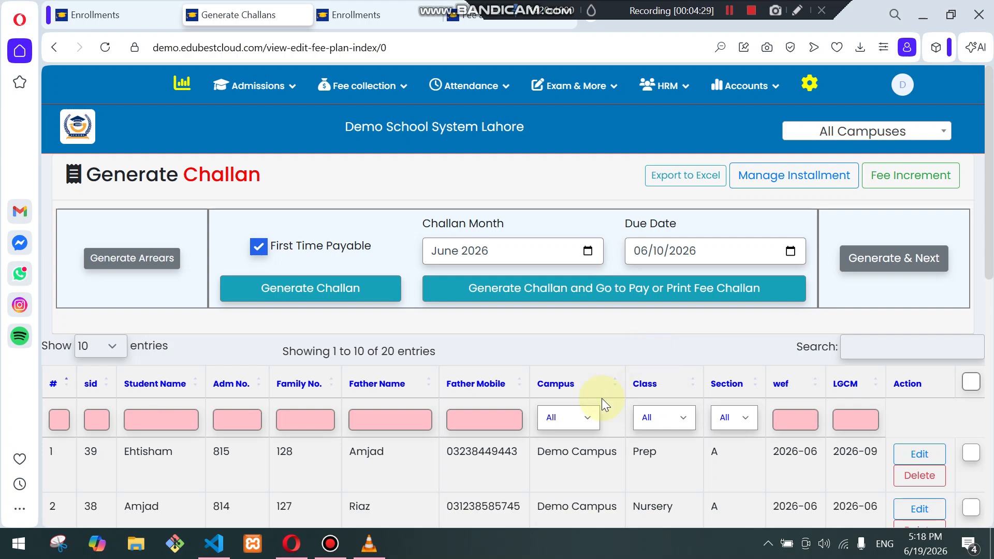
{"action": "scroll", "coordinate": [597, 362], "scroll_direction": "down", "scroll_amount": 3}
{"action": "scroll", "coordinate": [598, 371], "scroll_direction": "down", "scroll_amount": 1}
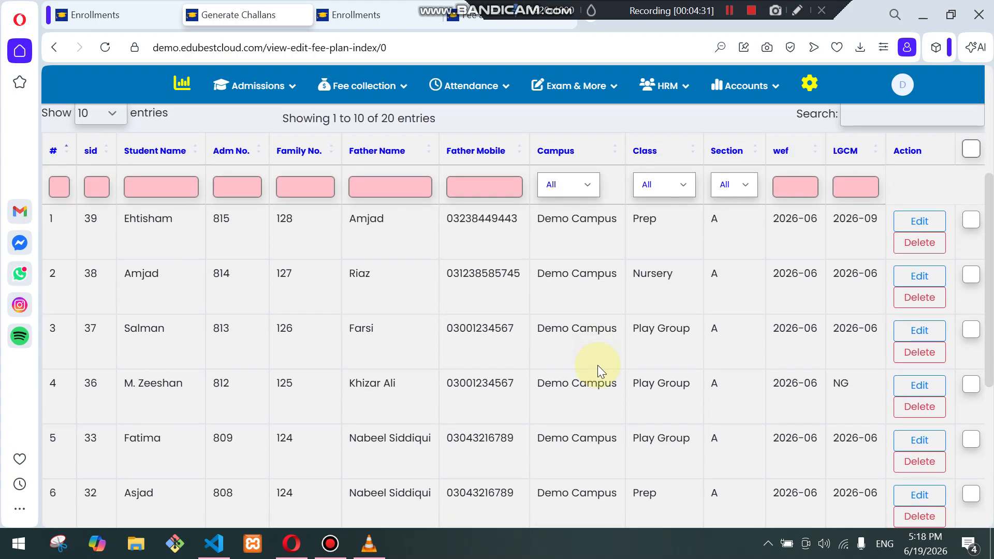
{"action": "scroll", "coordinate": [597, 365], "scroll_direction": "up", "scroll_amount": 4}
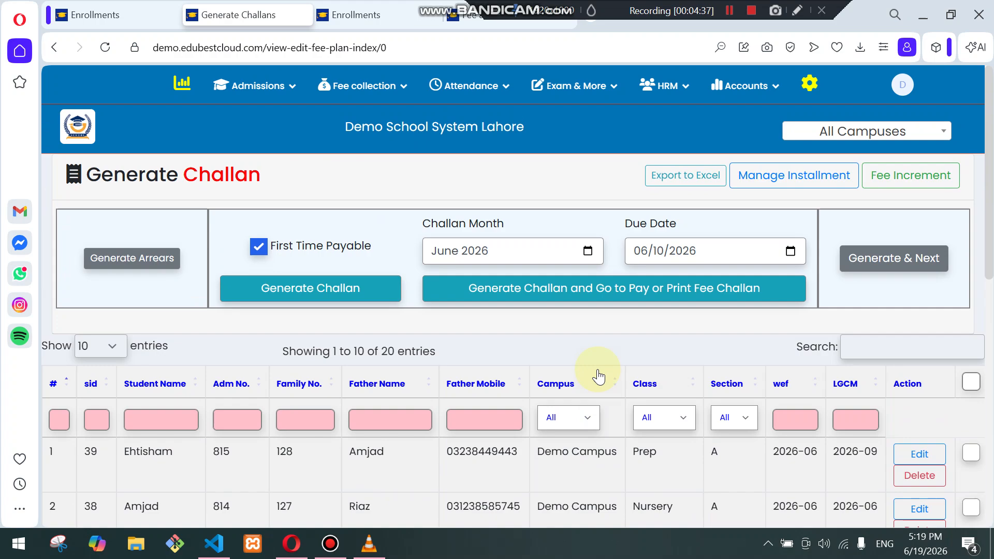
{"action": "scroll", "coordinate": [598, 376], "scroll_direction": "down", "scroll_amount": 5}
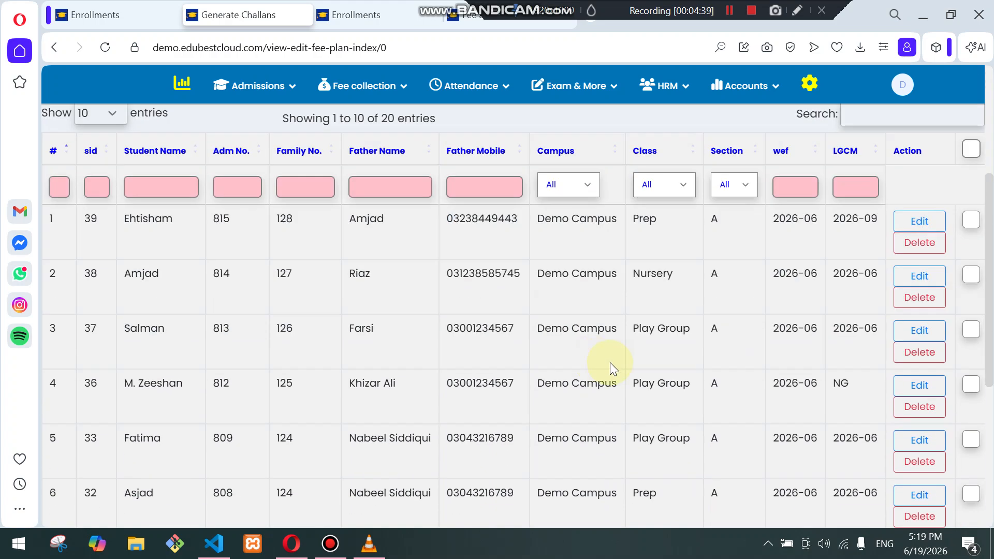
{"action": "scroll", "coordinate": [609, 365], "scroll_direction": "up", "scroll_amount": 5}
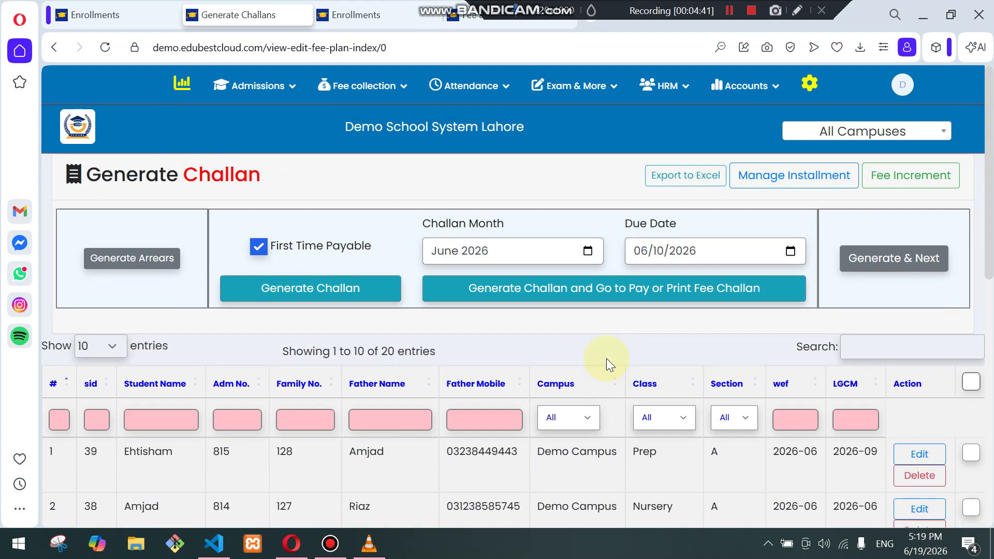
Open the system settings in a new browser tab and go to the fee association of Demo Campus
{"action": "right_click", "coordinate": [808, 84]}
{"action": "left_click", "coordinate": [777, 90]}
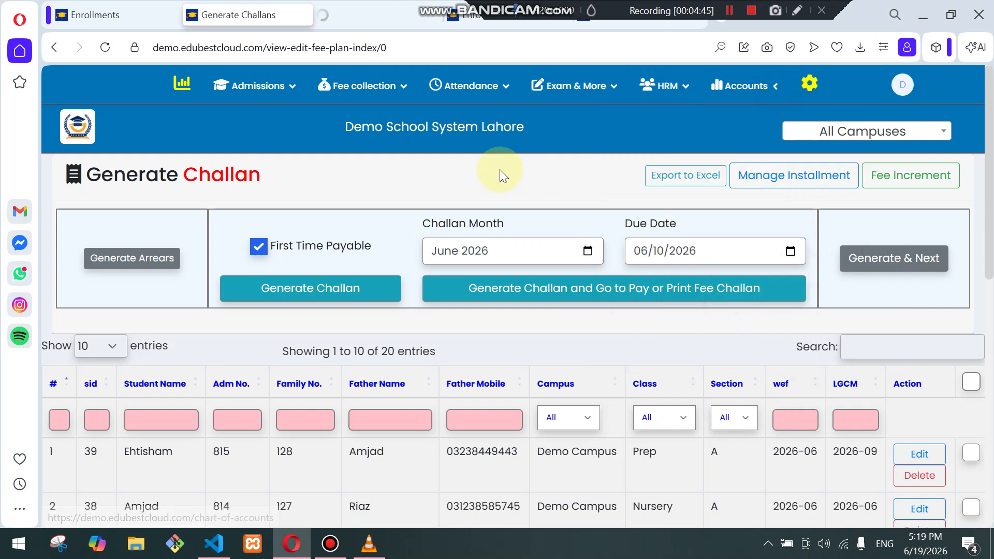
{"action": "left_click", "coordinate": [378, 17]}
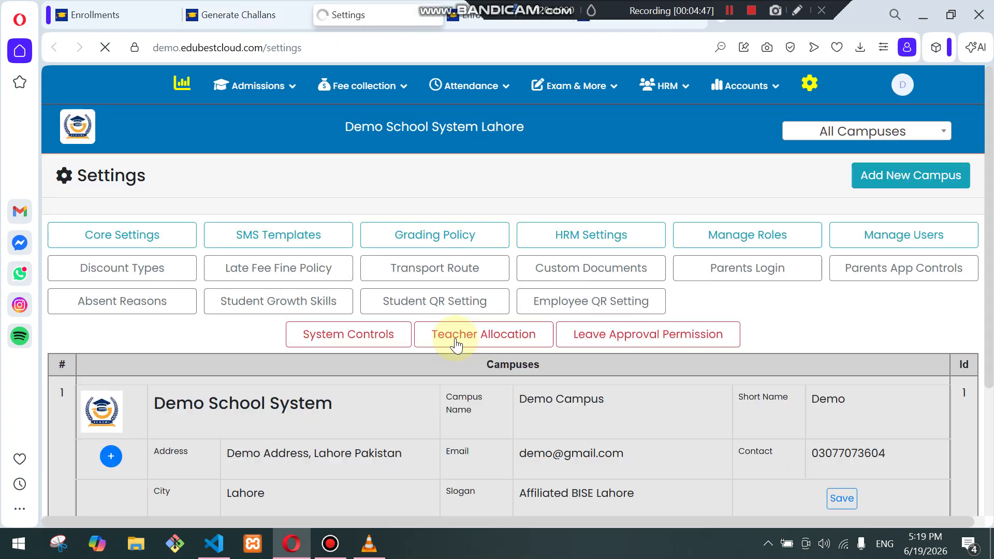
{"action": "scroll", "coordinate": [288, 381], "scroll_direction": "down", "scroll_amount": 4}
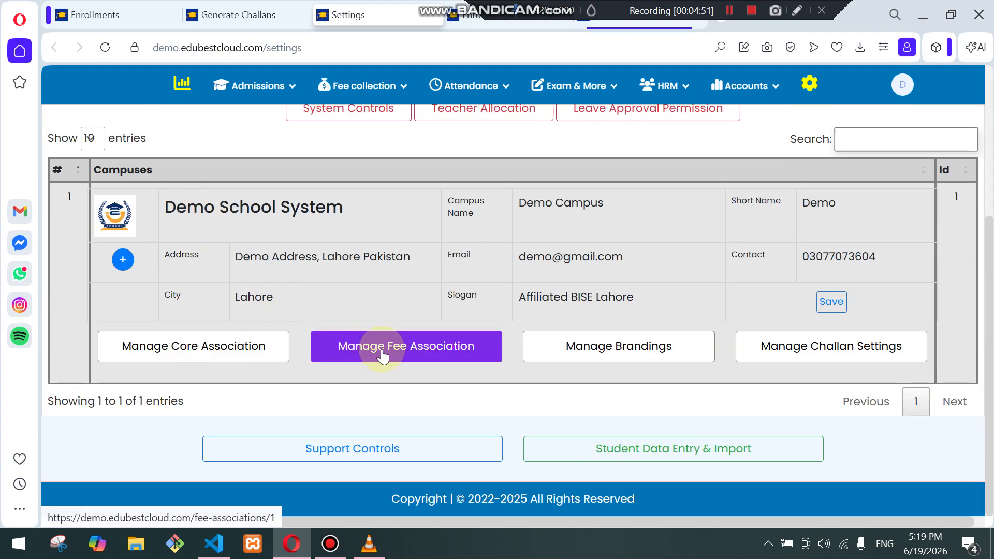
{"action": "left_click", "coordinate": [443, 361]}
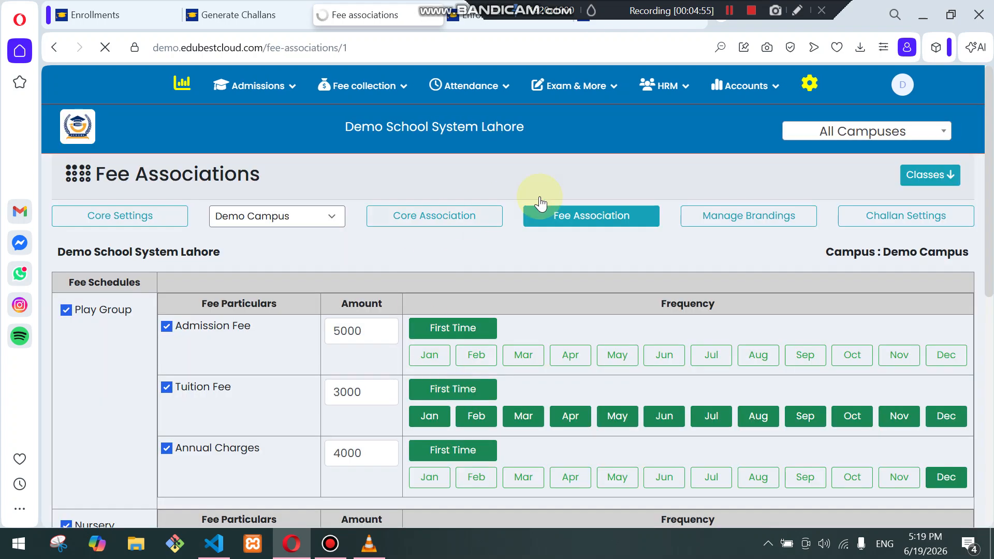
Examine the fee schedules of the Play Group, Nursery and Prep classes for Demo Campus
{"action": "left_click_drag", "start_coordinate": [987, 109], "coordinate": [967, 350]}
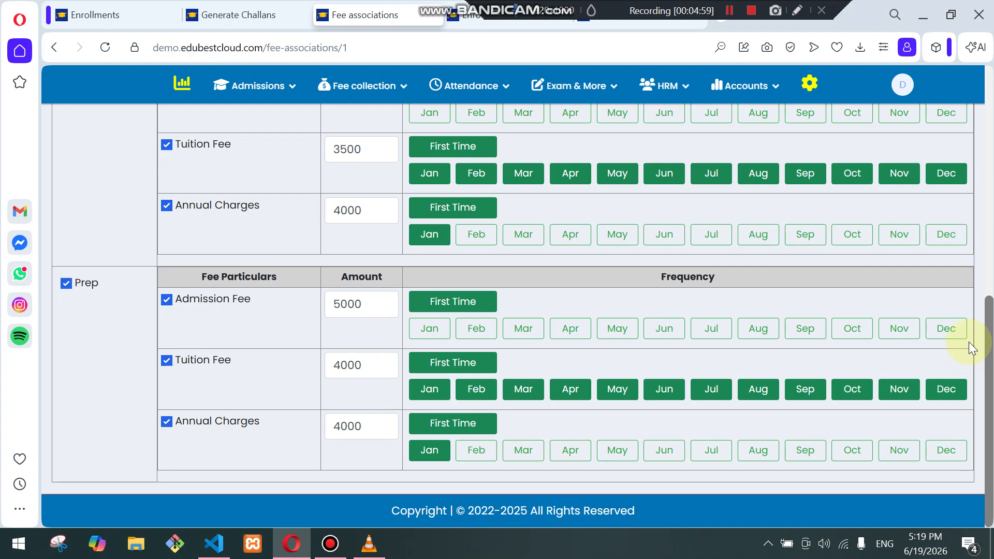
{"action": "scroll", "coordinate": [968, 342], "scroll_direction": "up", "scroll_amount": 8}
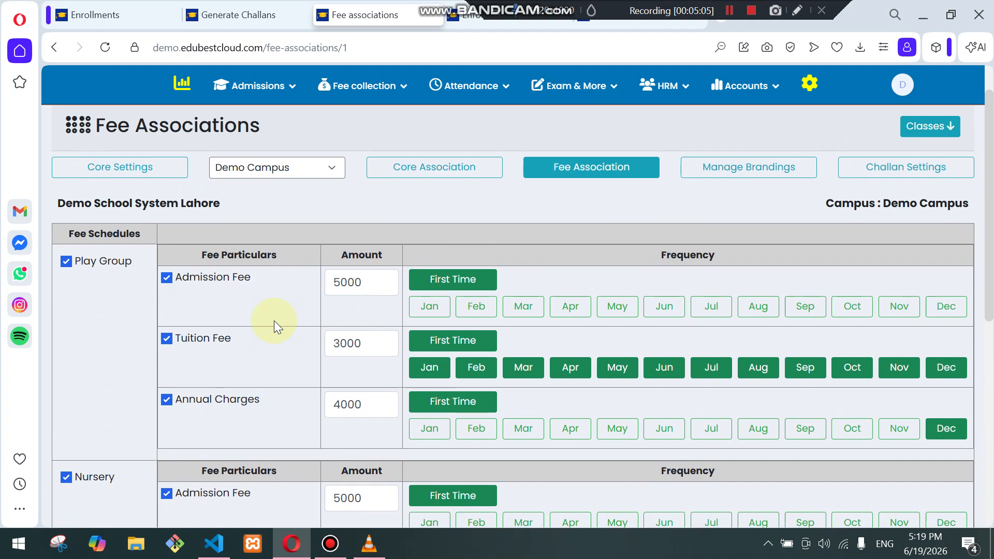
{"action": "scroll", "coordinate": [93, 307], "scroll_direction": "down", "scroll_amount": 3}
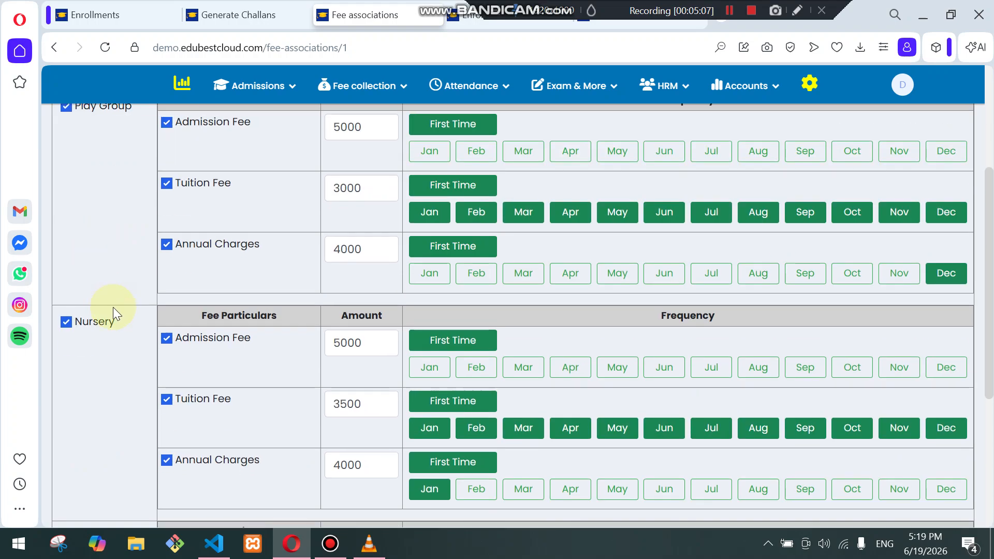
{"action": "scroll", "coordinate": [100, 322], "scroll_direction": "up", "scroll_amount": 3}
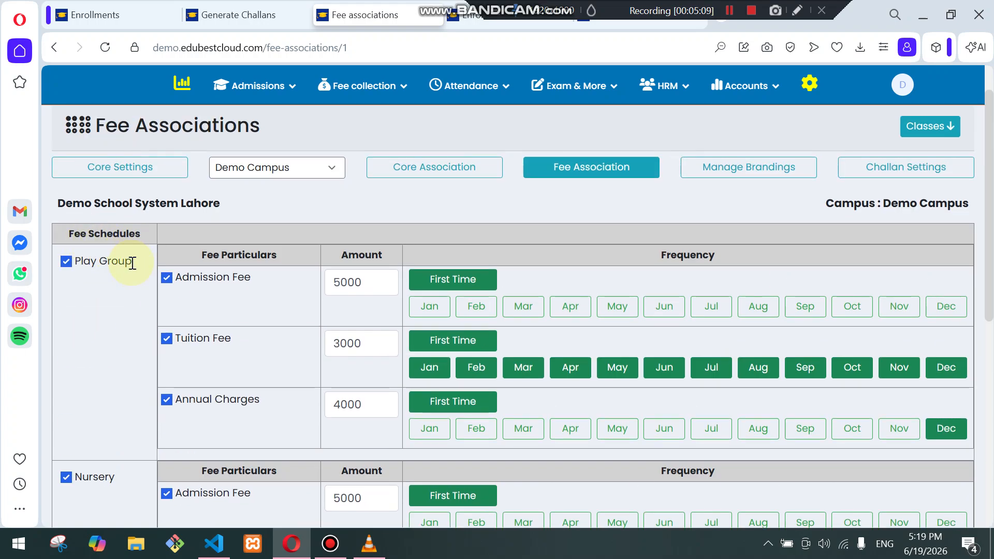
{"action": "scroll", "coordinate": [104, 290], "scroll_direction": "down", "scroll_amount": 5}
{"action": "scroll", "coordinate": [101, 427], "scroll_direction": "down", "scroll_amount": 3}
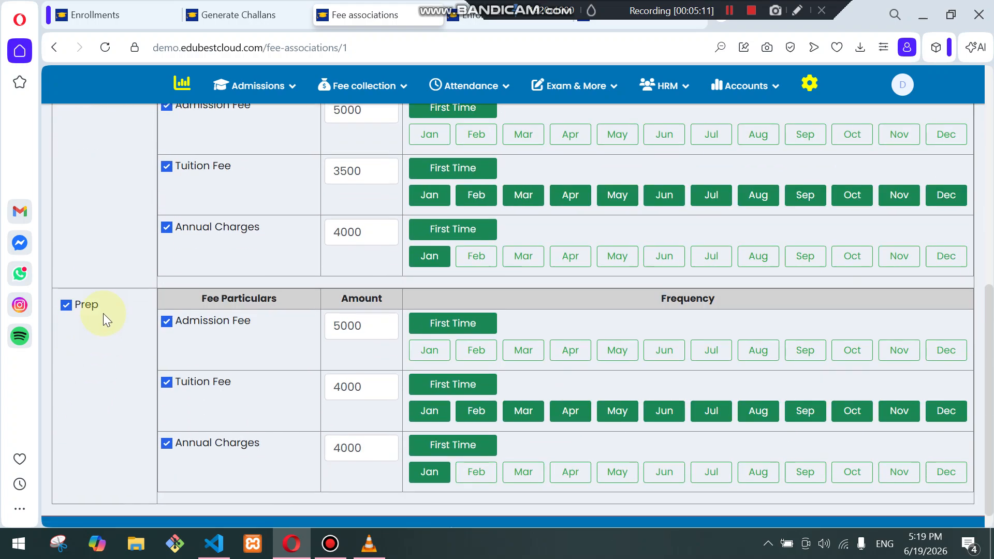
{"action": "scroll", "coordinate": [104, 312], "scroll_direction": "up", "scroll_amount": 8}
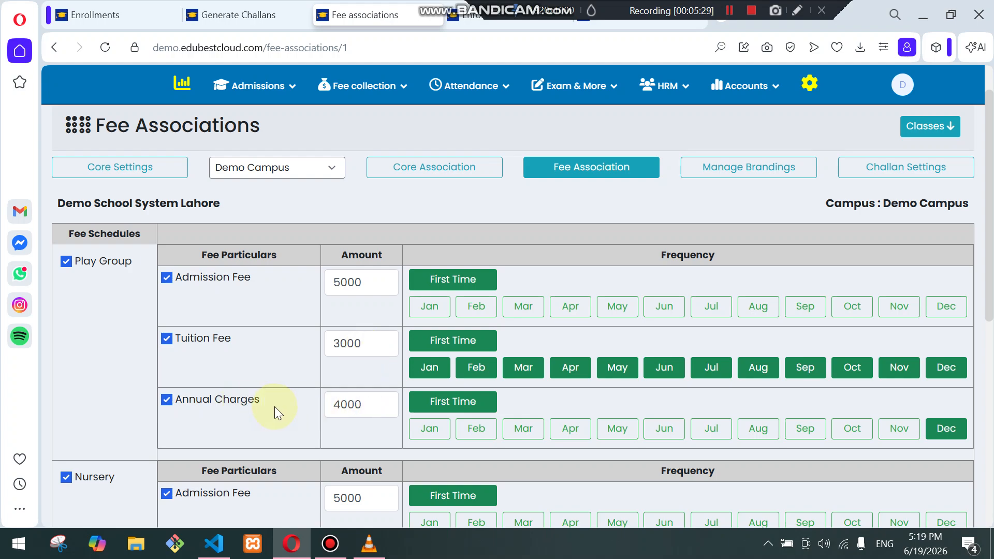
Compare the fee amounts and payment months of Play Group and Nursery, and dismiss the browser notification
{"action": "scroll", "coordinate": [341, 404], "scroll_direction": "down", "scroll_amount": 3}
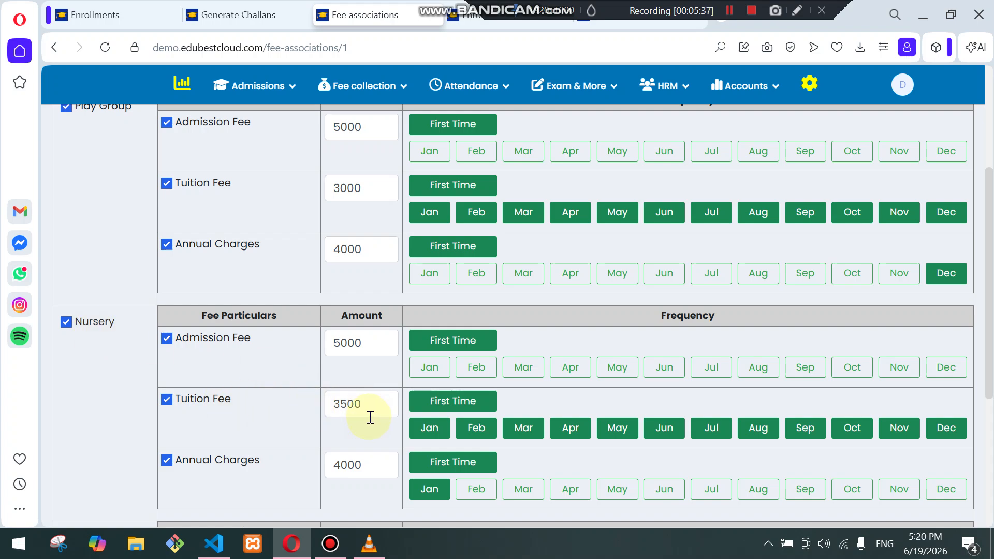
{"action": "scroll", "coordinate": [370, 417], "scroll_direction": "up", "scroll_amount": 1}
{"action": "scroll", "coordinate": [370, 418], "scroll_direction": "up", "scroll_amount": 1}
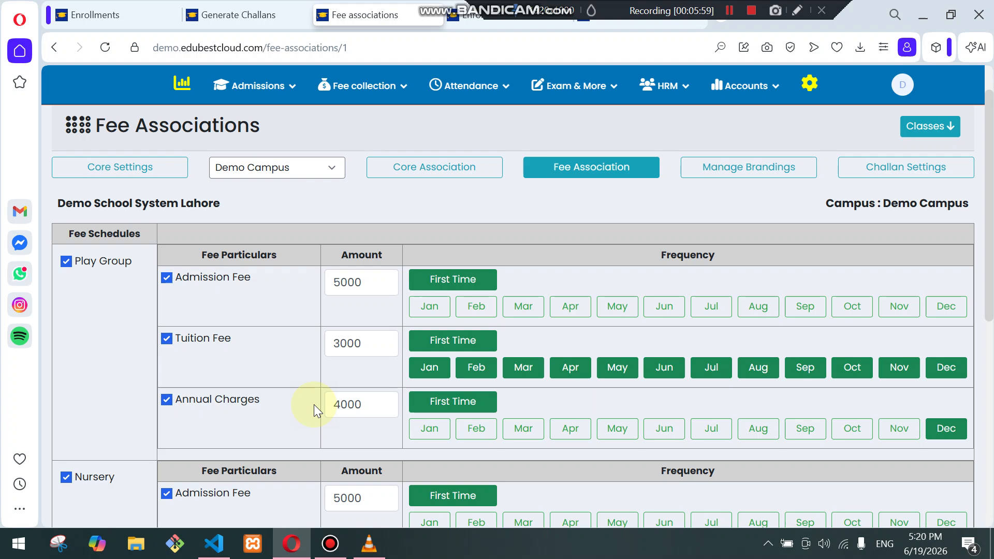
{"action": "double_click", "coordinate": [657, 257]}
{"action": "left_click", "coordinate": [719, 266]}
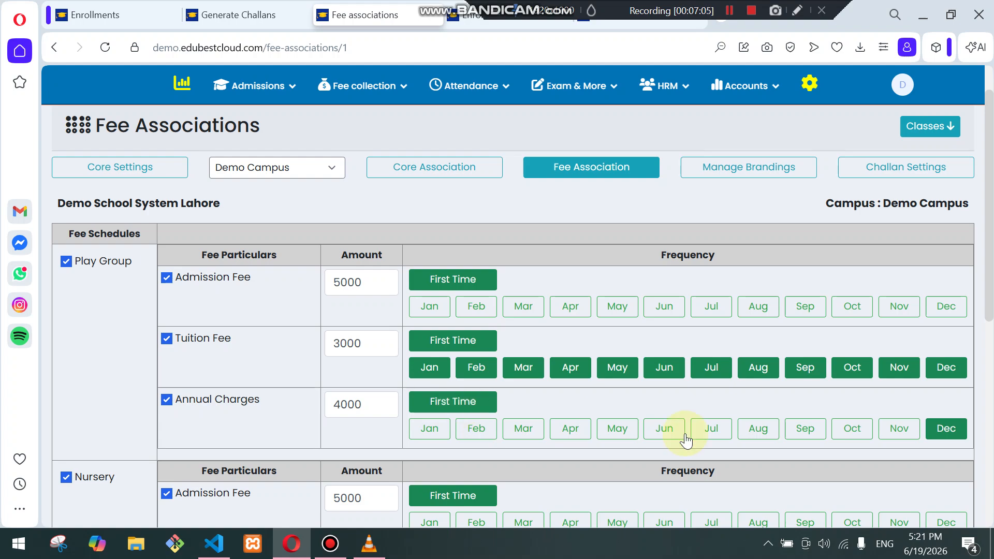
{"action": "left_click", "coordinate": [941, 437]}
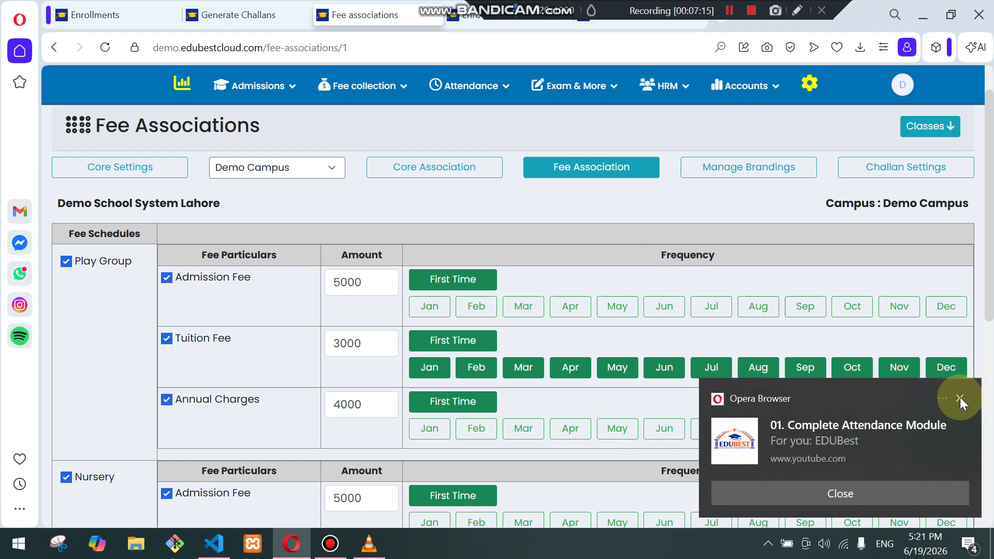
{"action": "left_click", "coordinate": [960, 399]}
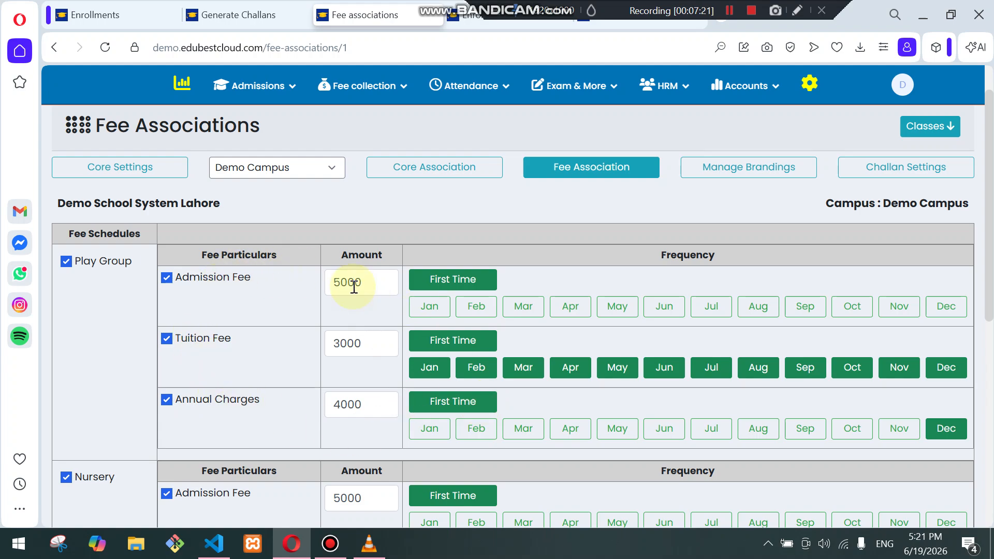
Return to the Generate Challans page and select all fee plan records on the current list page
{"action": "left_click", "coordinate": [217, 9]}
{"action": "scroll", "coordinate": [691, 405], "scroll_direction": "down", "scroll_amount": 1}
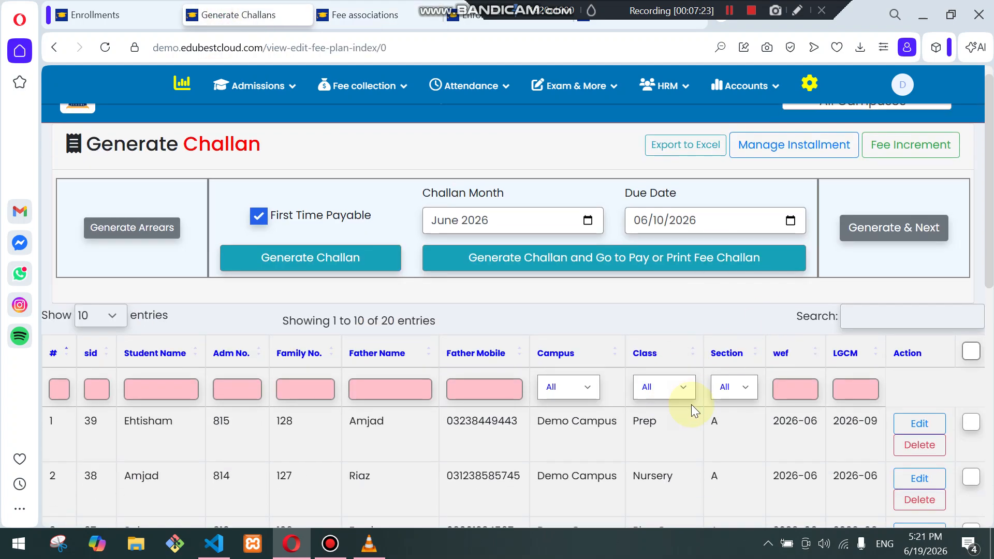
{"action": "scroll", "coordinate": [690, 405], "scroll_direction": "down", "scroll_amount": 1}
{"action": "left_click", "coordinate": [976, 311]}
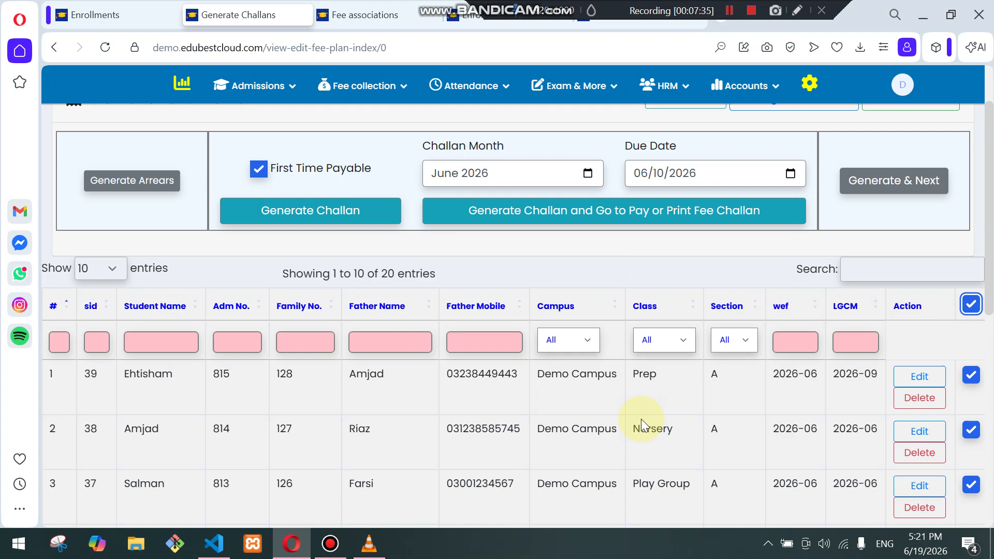
Recheck the admission, tuition and annual charges of Play Group, Nursery and Prep in the fee associations
{"action": "left_click", "coordinate": [399, 15]}
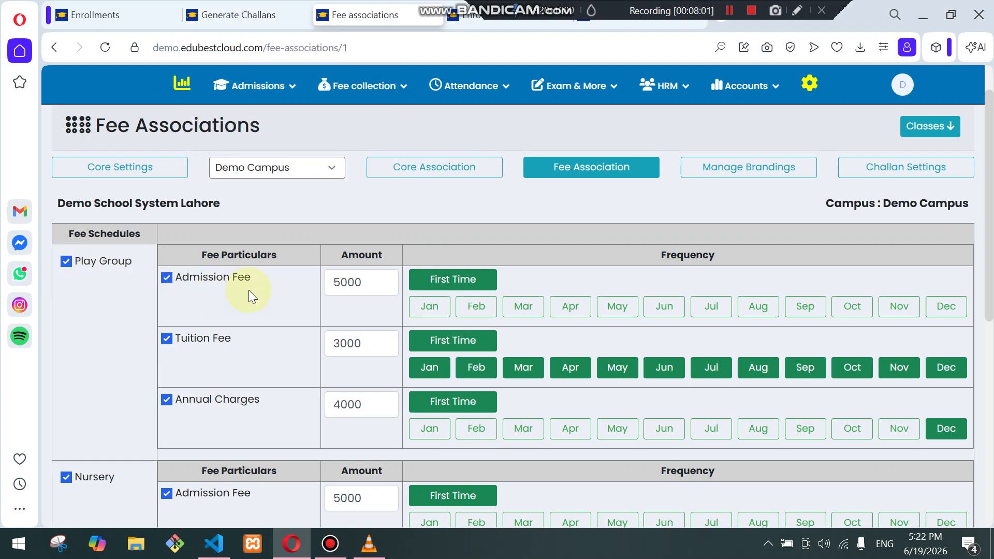
{"action": "scroll", "coordinate": [236, 402], "scroll_direction": "down", "scroll_amount": 7}
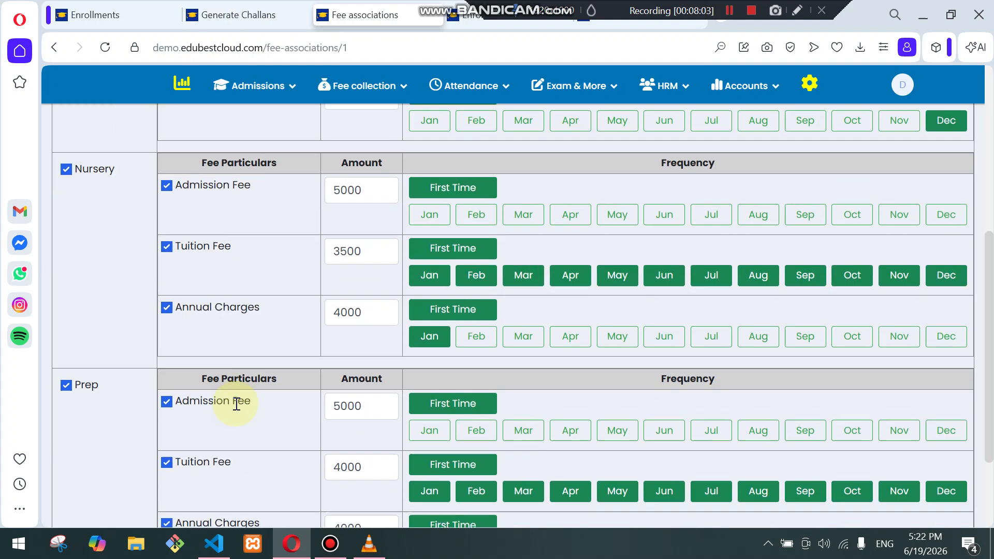
{"action": "scroll", "coordinate": [236, 403], "scroll_direction": "down", "scroll_amount": 1}
{"action": "scroll", "coordinate": [232, 405], "scroll_direction": "up", "scroll_amount": 7}
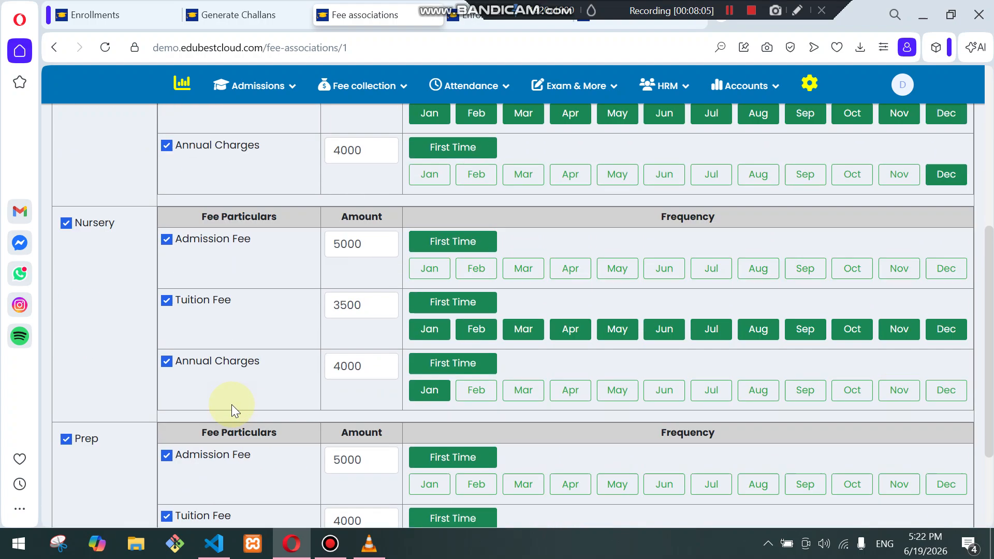
{"action": "scroll", "coordinate": [231, 405], "scroll_direction": "up", "scroll_amount": 2}
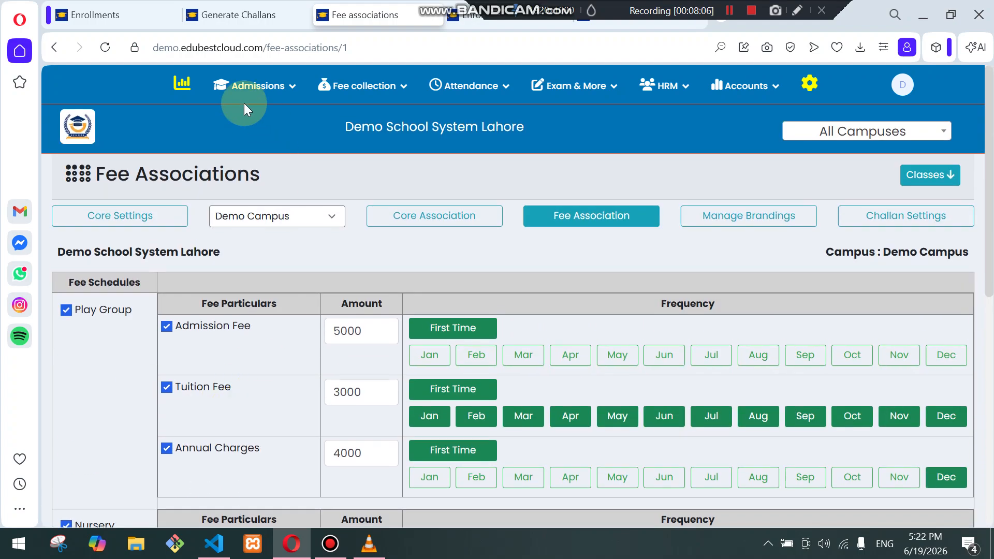
Go through the selected students in the challan list, comparing their classes and LGCM values with the class fee associations
{"action": "left_click", "coordinate": [230, 20]}
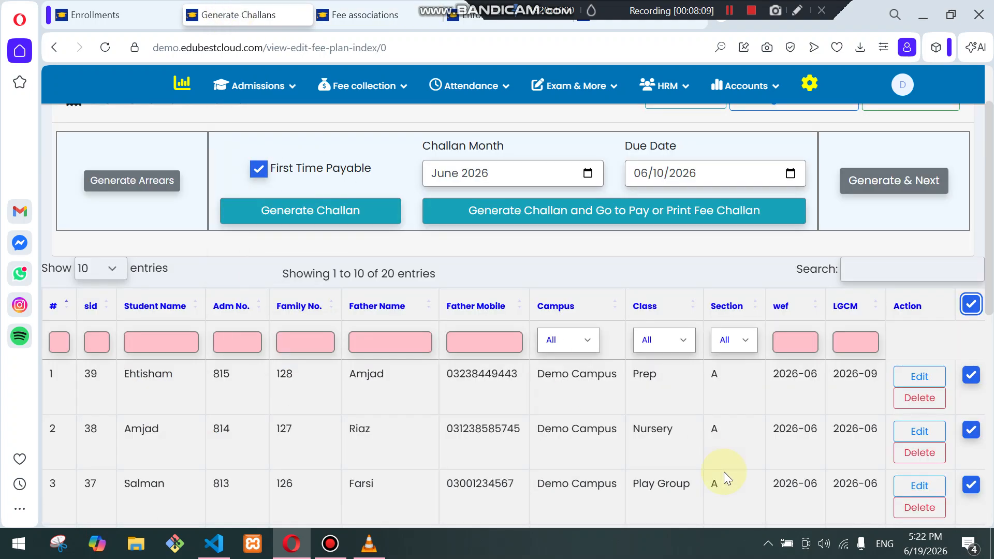
{"action": "scroll", "coordinate": [546, 461], "scroll_direction": "up", "scroll_amount": 2}
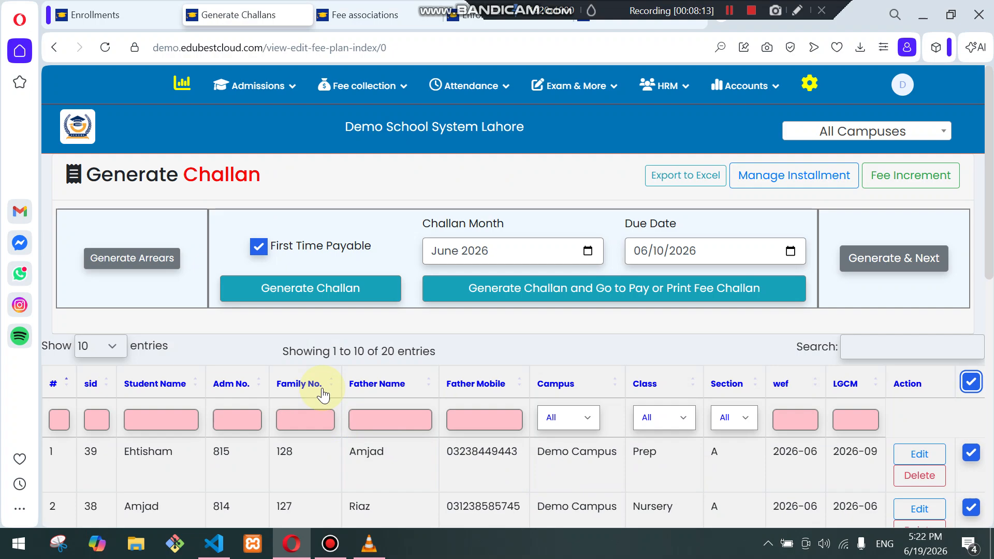
{"action": "scroll", "coordinate": [414, 373], "scroll_direction": "down", "scroll_amount": 2}
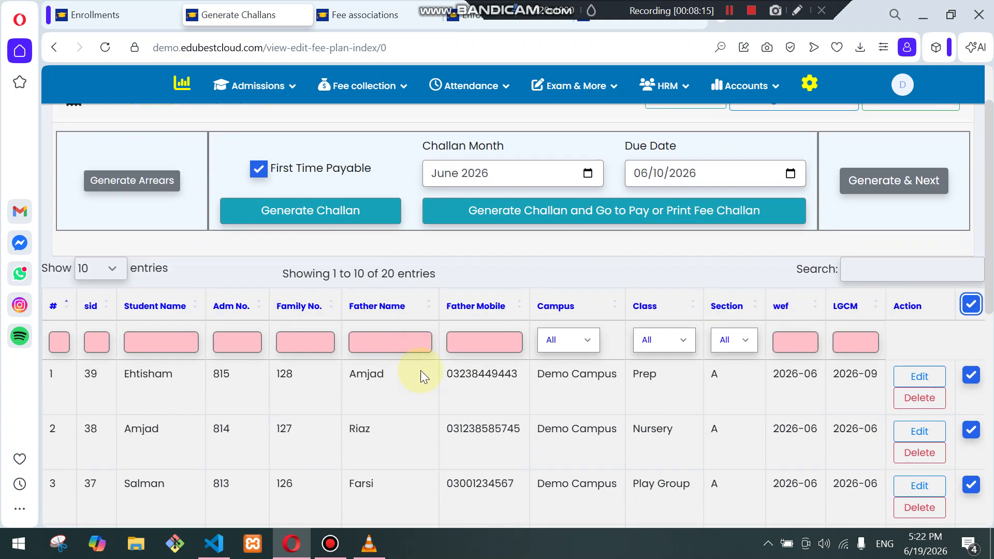
{"action": "scroll", "coordinate": [712, 414], "scroll_direction": "down", "scroll_amount": 8}
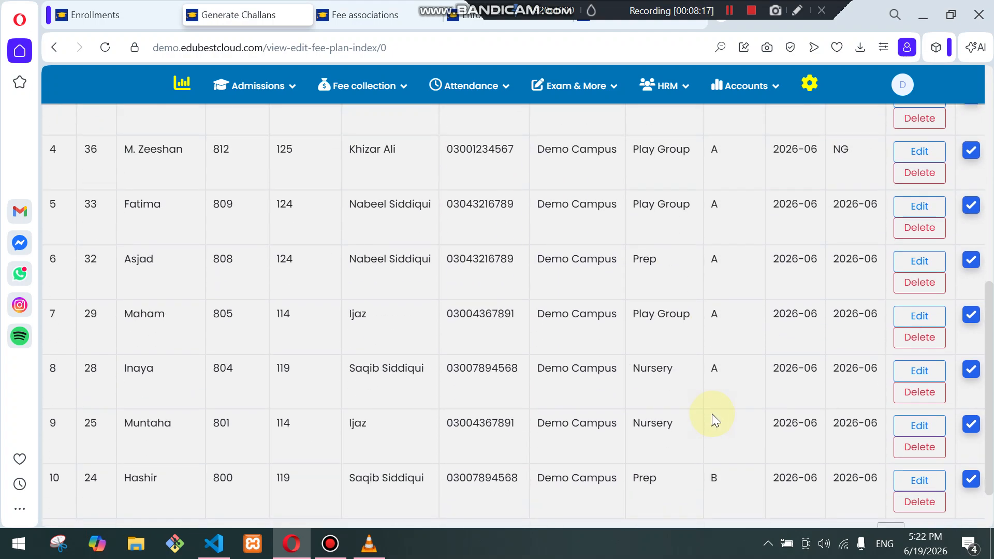
{"action": "scroll", "coordinate": [712, 414], "scroll_direction": "up", "scroll_amount": 7}
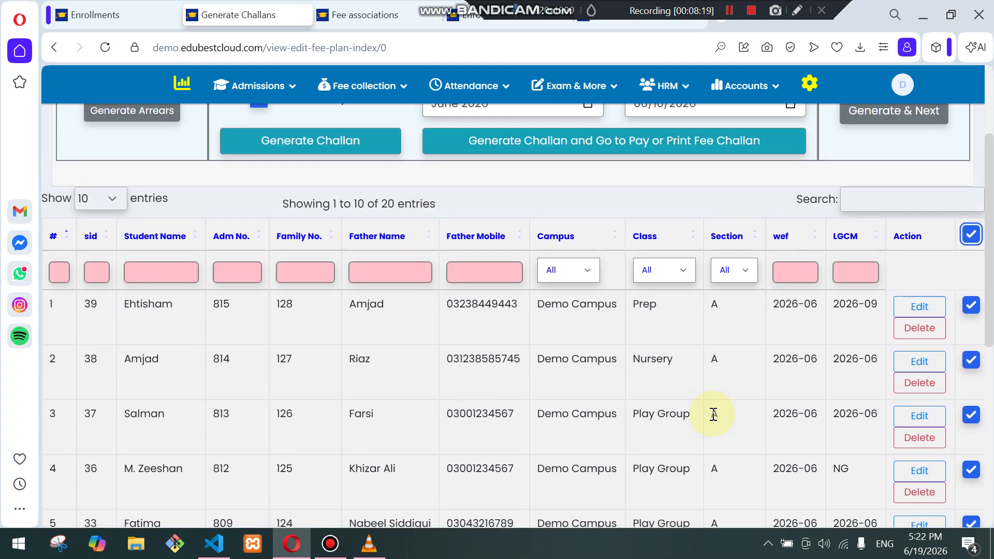
{"action": "scroll", "coordinate": [714, 414], "scroll_direction": "up", "scroll_amount": 2}
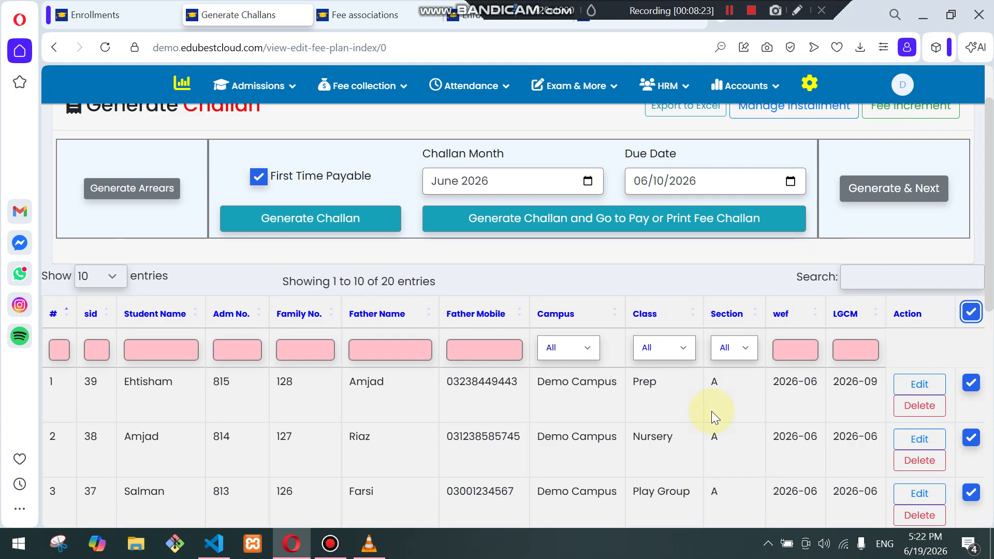
{"action": "left_click", "coordinate": [365, 15]}
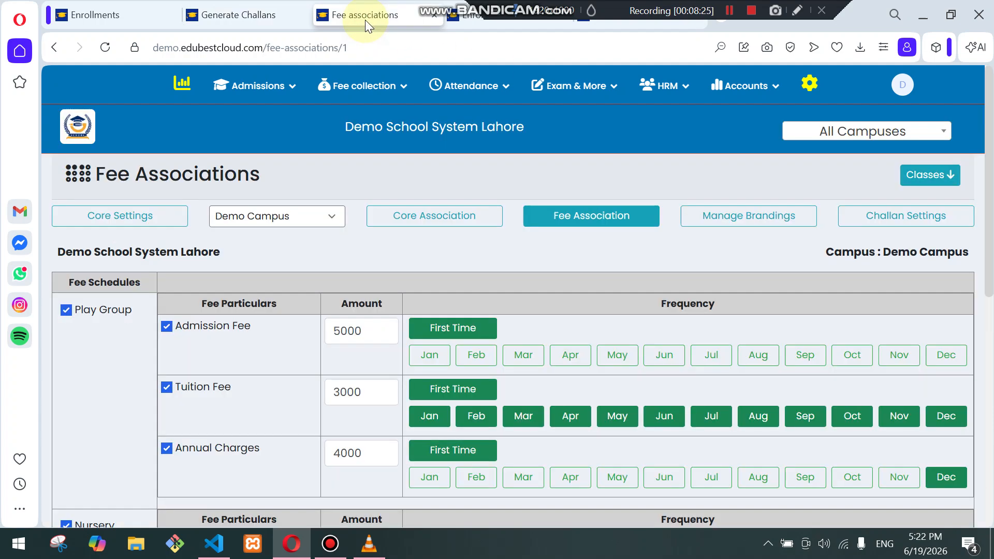
{"action": "left_click", "coordinate": [253, 13]}
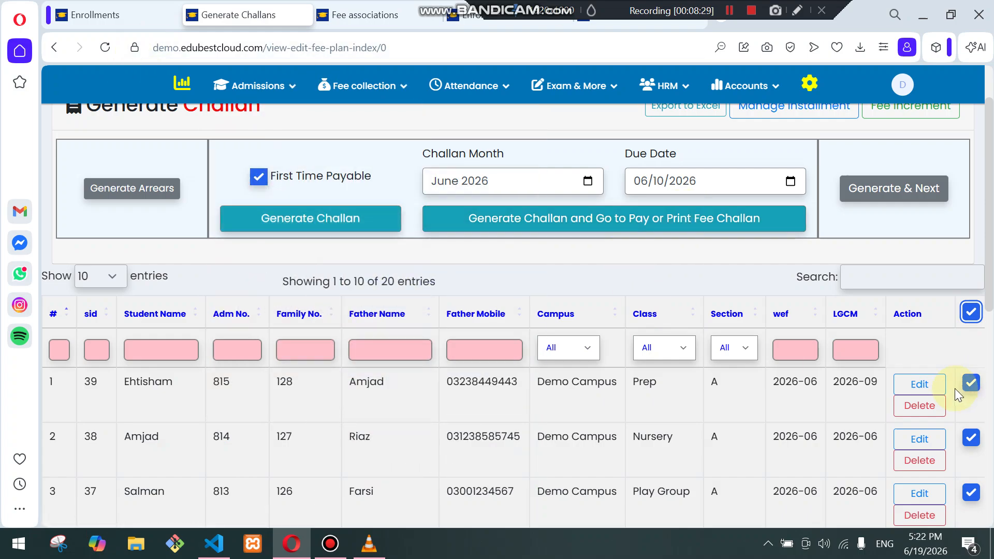
Open the fee plan of the first listed Prep student, review its discounted fees, and return to the challan list
{"action": "left_click", "coordinate": [917, 383]}
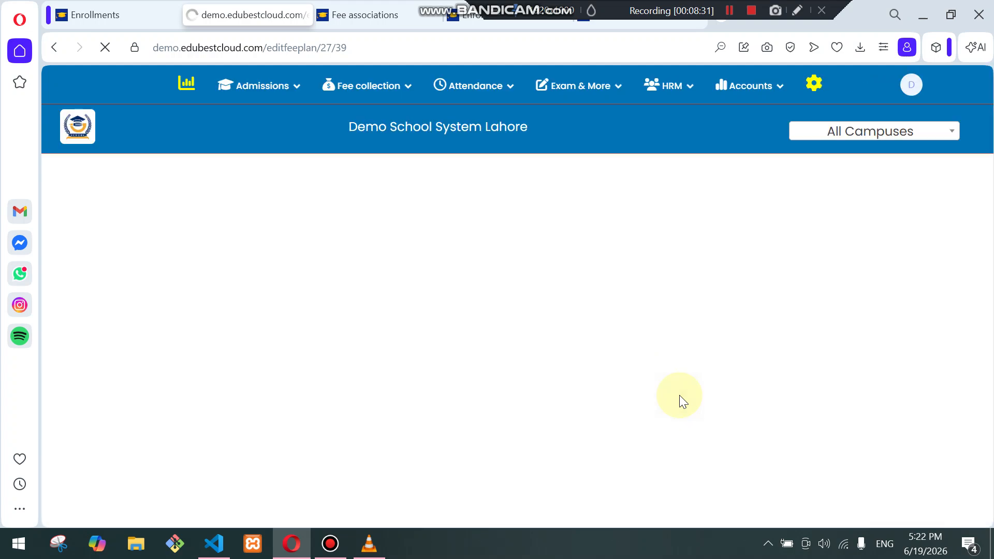
{"action": "scroll", "coordinate": [675, 397], "scroll_direction": "down", "scroll_amount": 3}
{"action": "scroll", "coordinate": [653, 412], "scroll_direction": "up", "scroll_amount": 1}
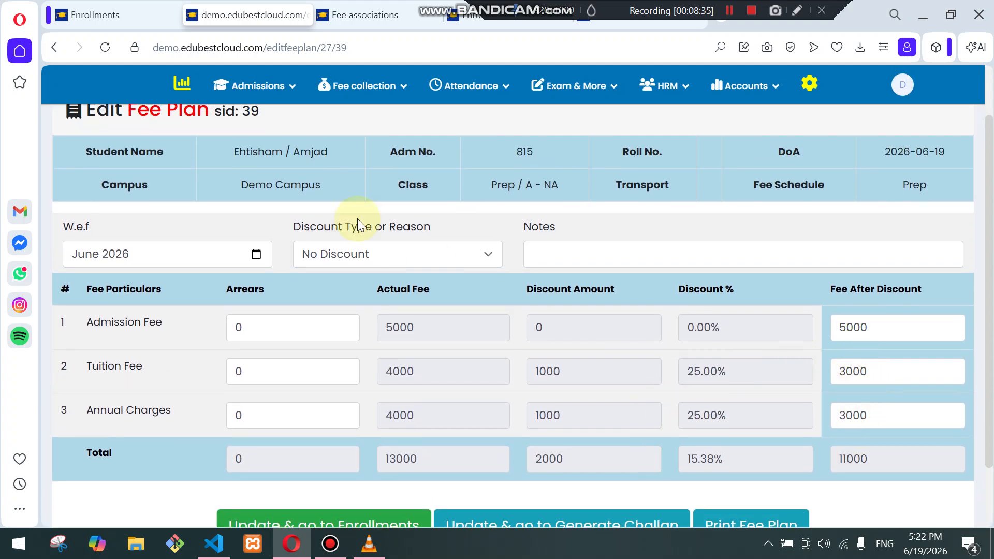
{"action": "left_click", "coordinate": [54, 47]}
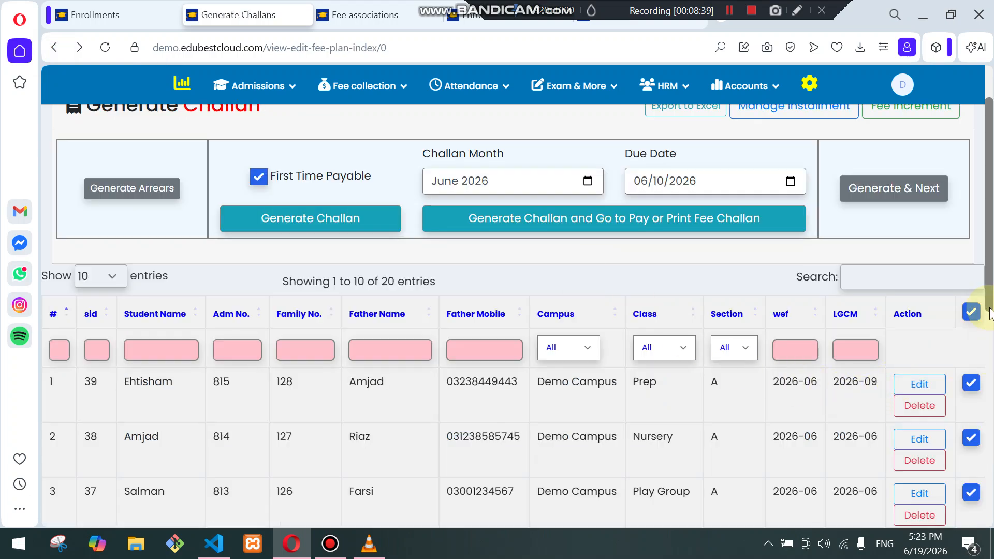
Set the challan list to Show All entries and select every fee plan record
{"action": "scroll", "coordinate": [970, 410], "scroll_direction": "down", "scroll_amount": 7}
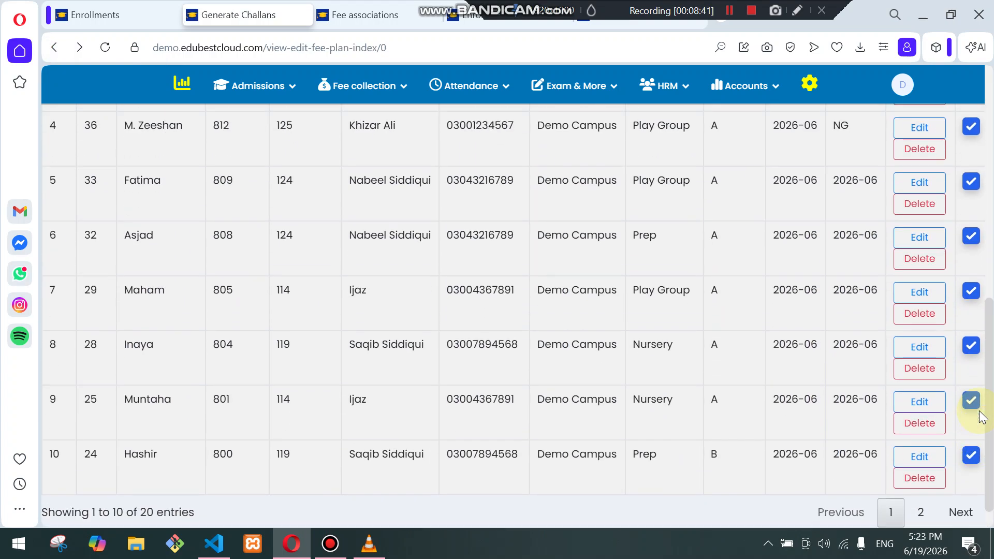
{"action": "scroll", "coordinate": [976, 410], "scroll_direction": "up", "scroll_amount": 6}
{"action": "scroll", "coordinate": [978, 414], "scroll_direction": "down", "scroll_amount": 1}
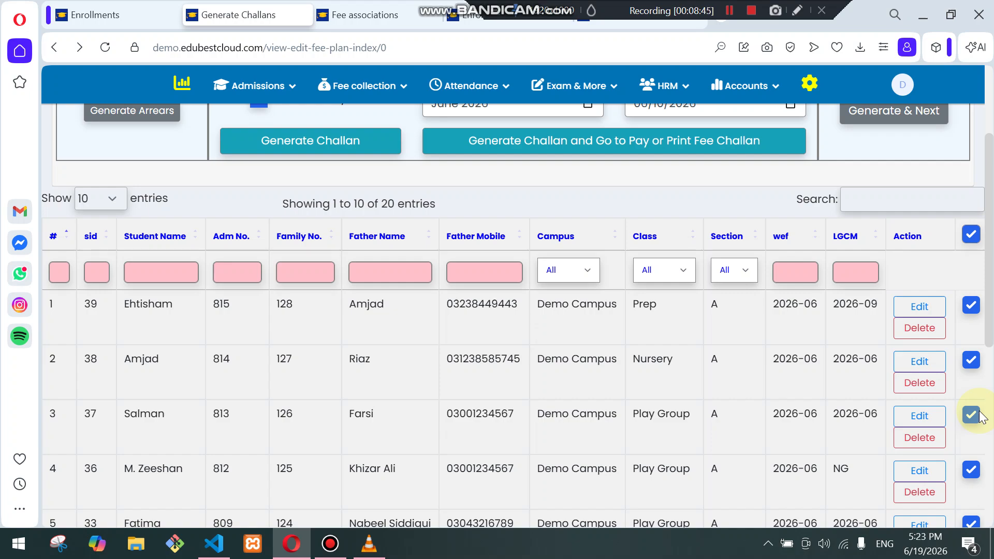
{"action": "left_click", "coordinate": [113, 199]}
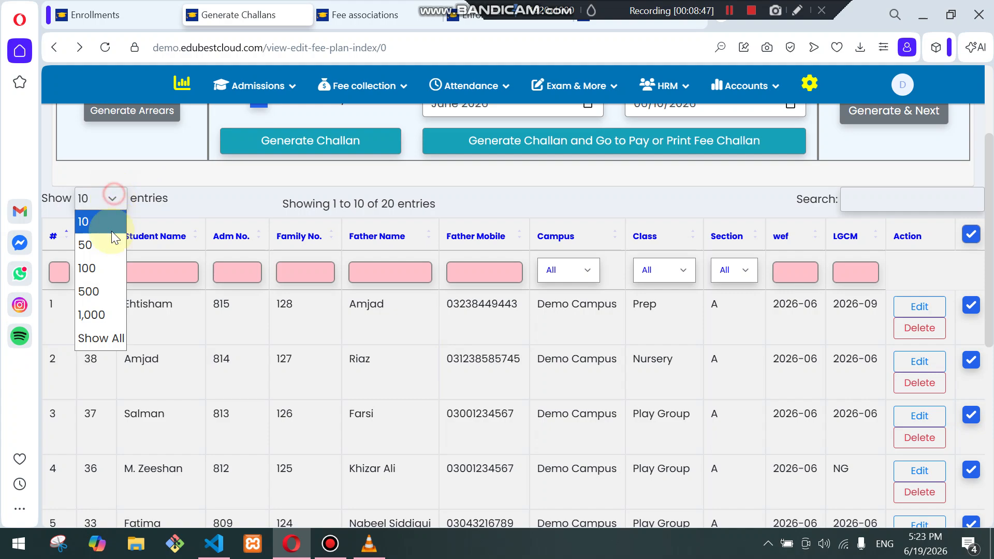
{"action": "left_click", "coordinate": [91, 337]}
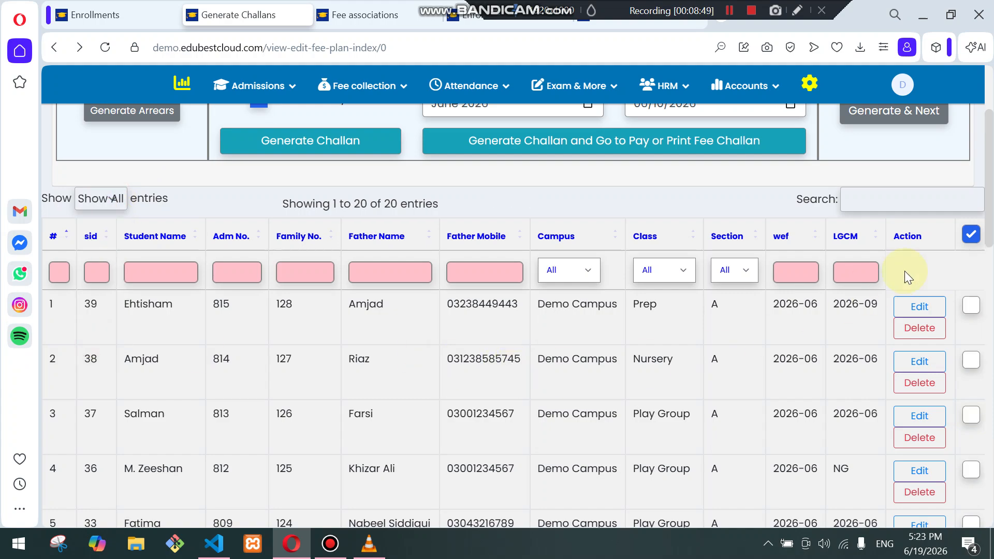
{"action": "left_click", "coordinate": [971, 236]}
{"action": "left_click", "coordinate": [971, 235]}
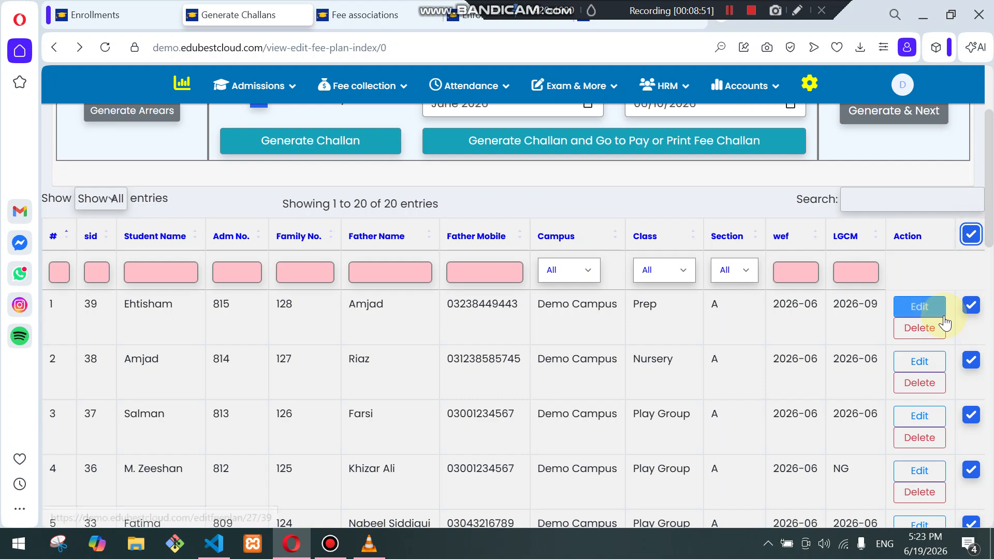
Generate the June 2026 challans for all selected students with First Time Payable enabled, and look over the refreshed list
{"action": "scroll", "coordinate": [538, 377], "scroll_direction": "up", "scroll_amount": 2}
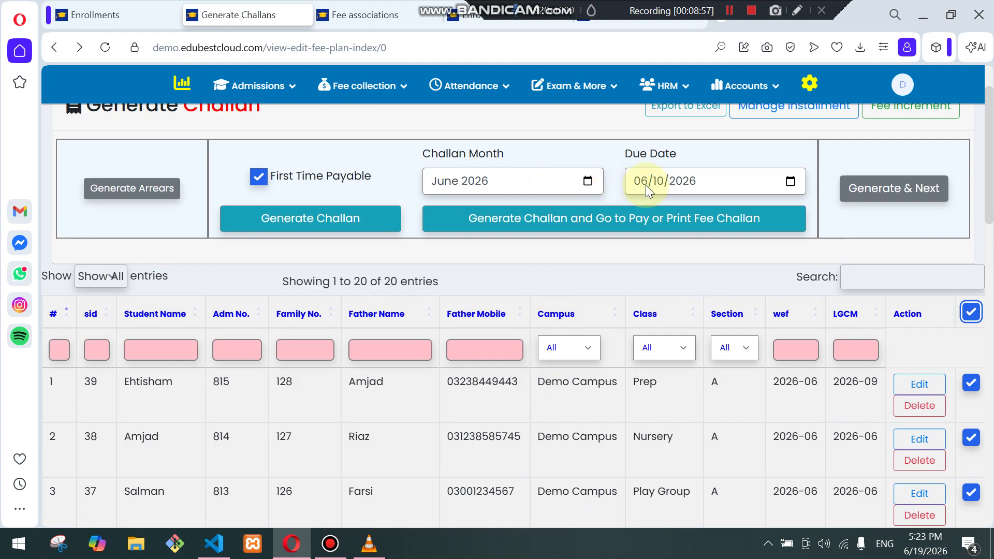
{"action": "left_click", "coordinate": [385, 237]}
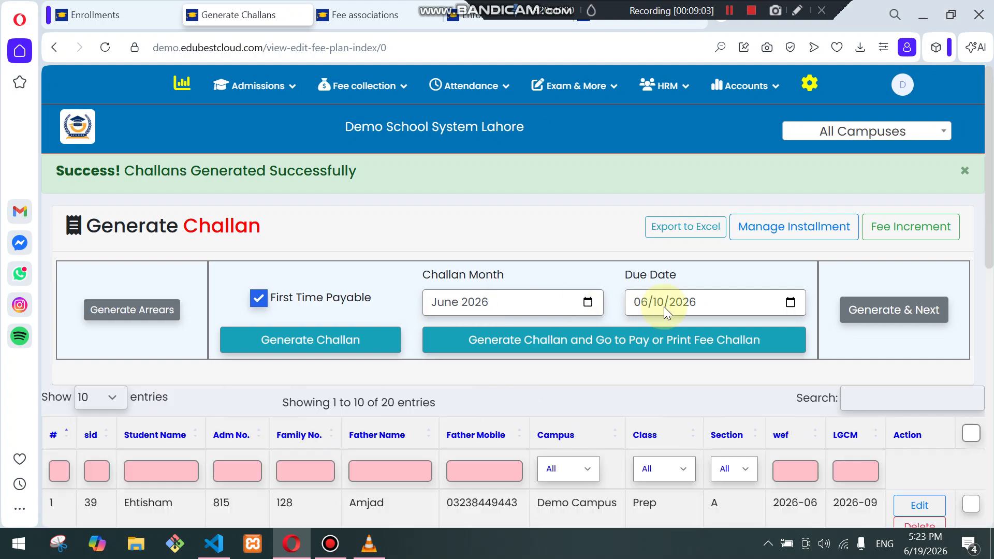
{"action": "scroll", "coordinate": [476, 388], "scroll_direction": "down", "scroll_amount": 3}
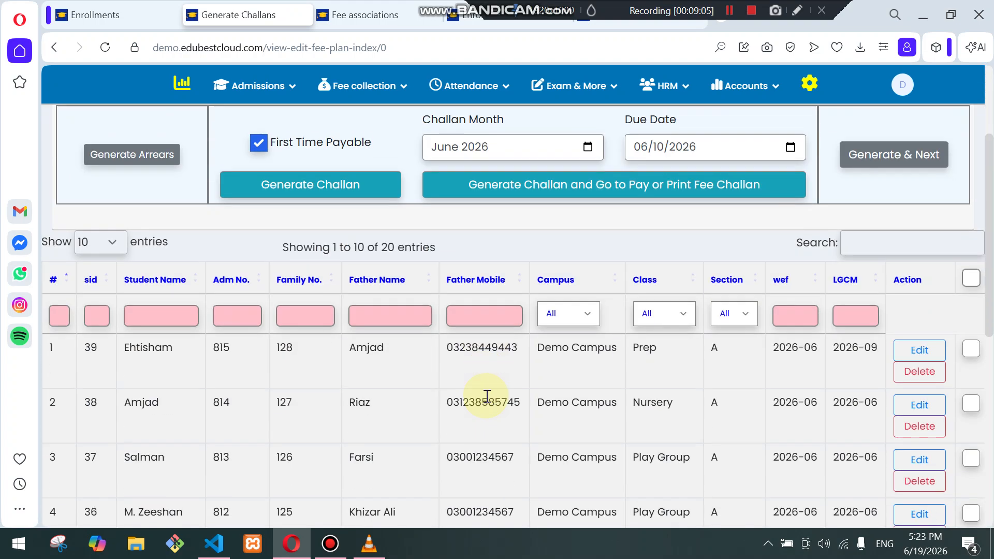
{"action": "scroll", "coordinate": [485, 397], "scroll_direction": "down", "scroll_amount": 5}
{"action": "scroll", "coordinate": [466, 378], "scroll_direction": "up", "scroll_amount": 8}
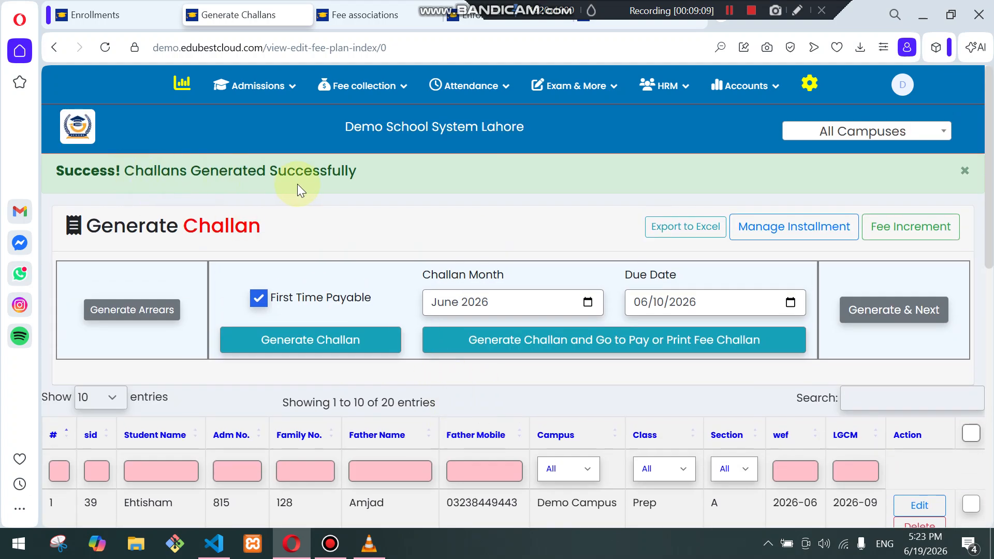
Open the Pay or Print Fee Challan page and review the pending challans with their months and totals
{"action": "left_click", "coordinate": [343, 86]}
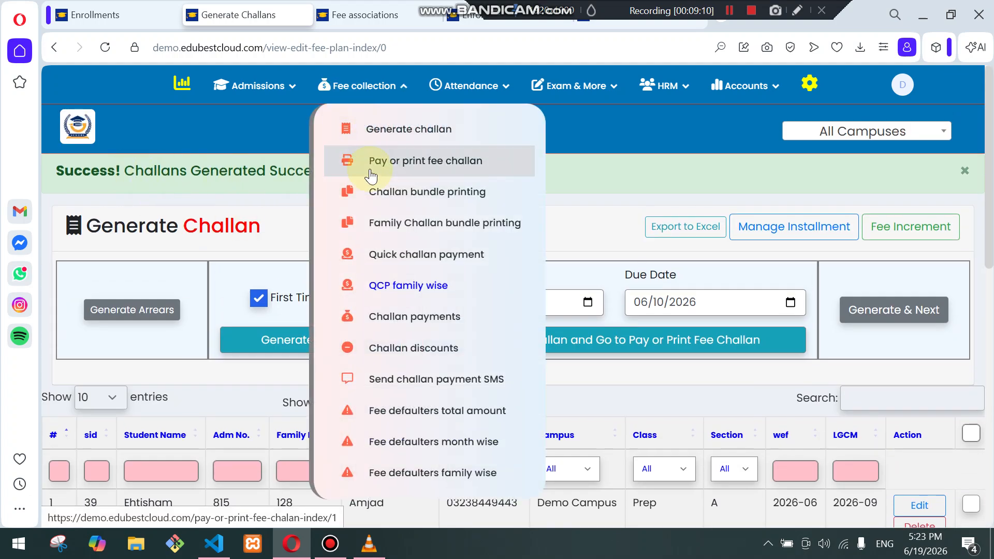
{"action": "left_click", "coordinate": [464, 165]}
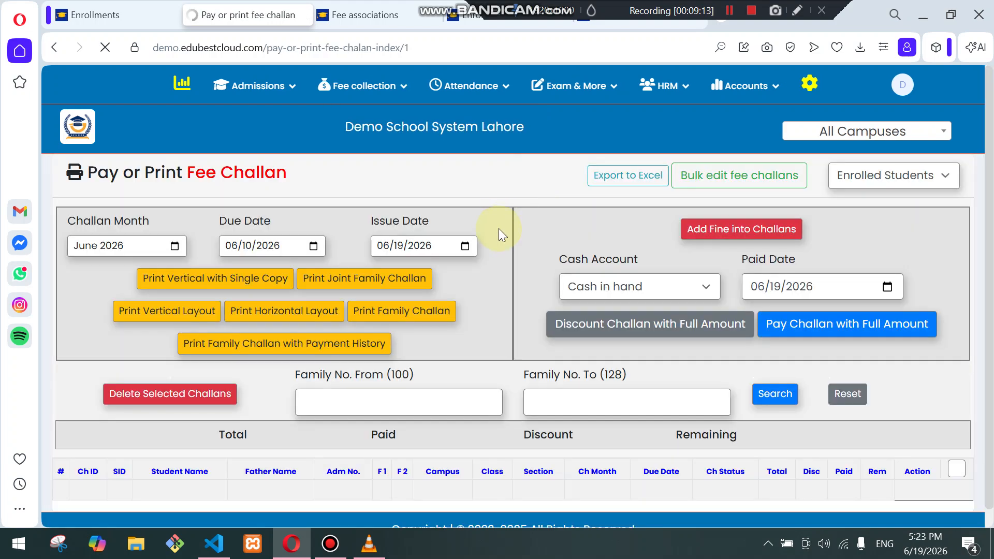
{"action": "scroll", "coordinate": [515, 311], "scroll_direction": "down", "scroll_amount": 6}
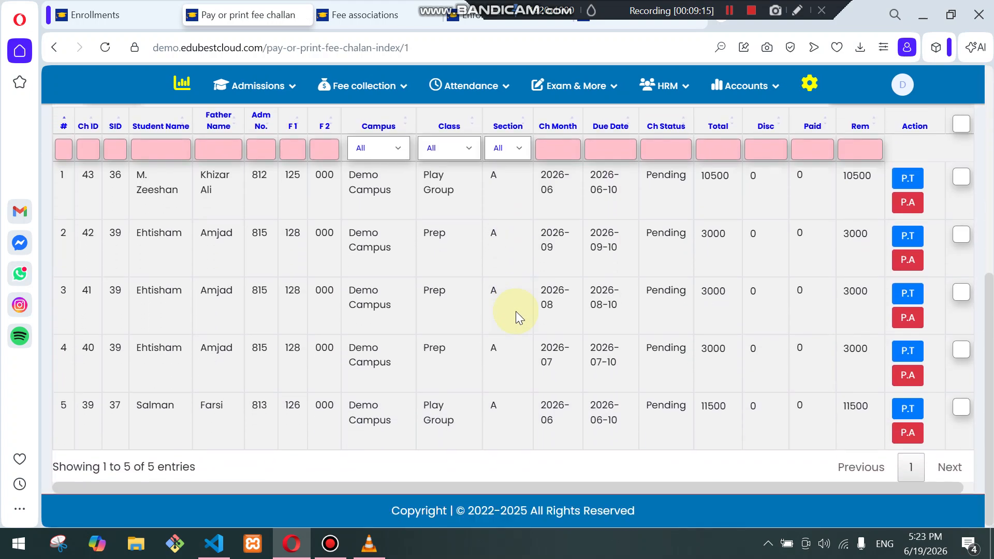
{"action": "scroll", "coordinate": [517, 315], "scroll_direction": "up", "scroll_amount": 1}
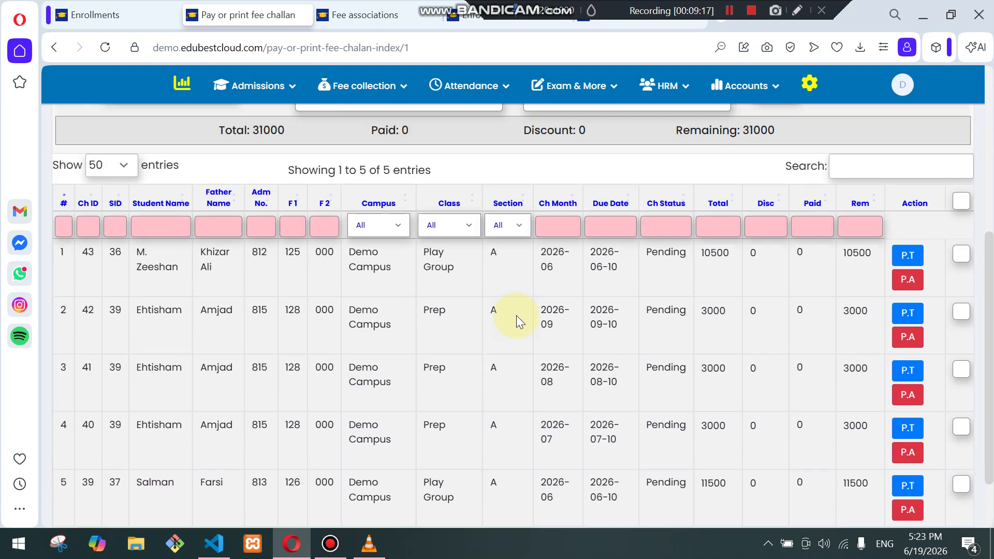
{"action": "scroll", "coordinate": [885, 264], "scroll_direction": "up", "scroll_amount": 5}
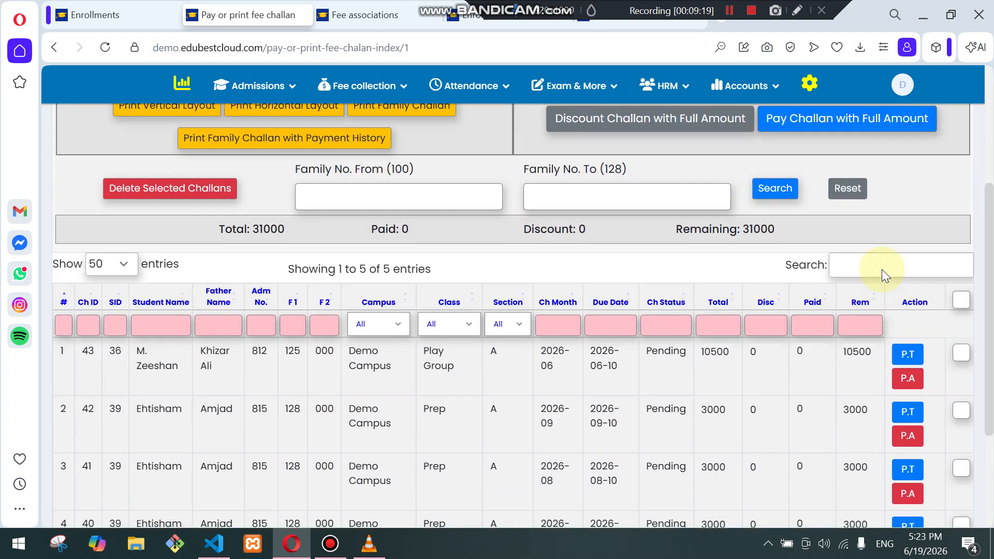